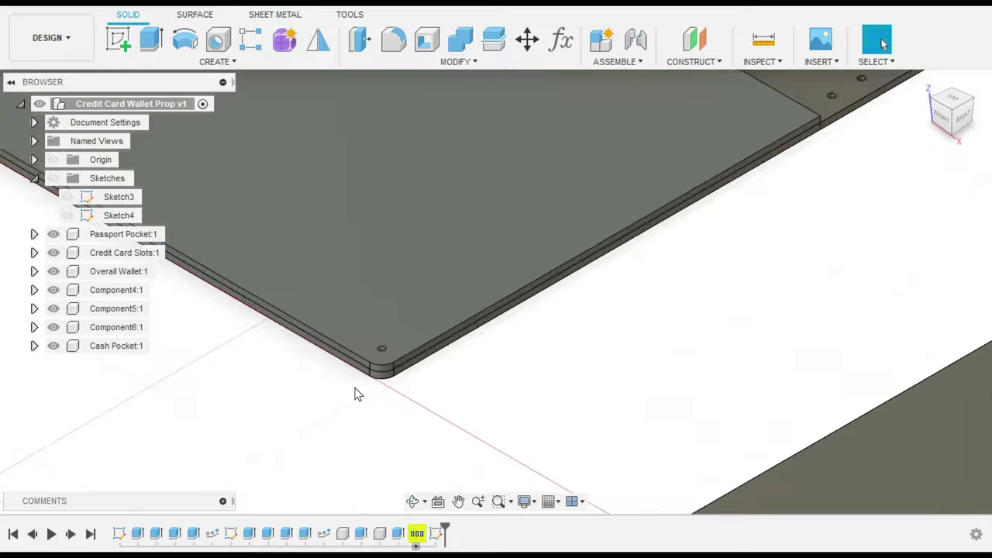
- Zoom out to show the whole passport wallet model and its separate plate
scroll(355, 391, "down", 5)
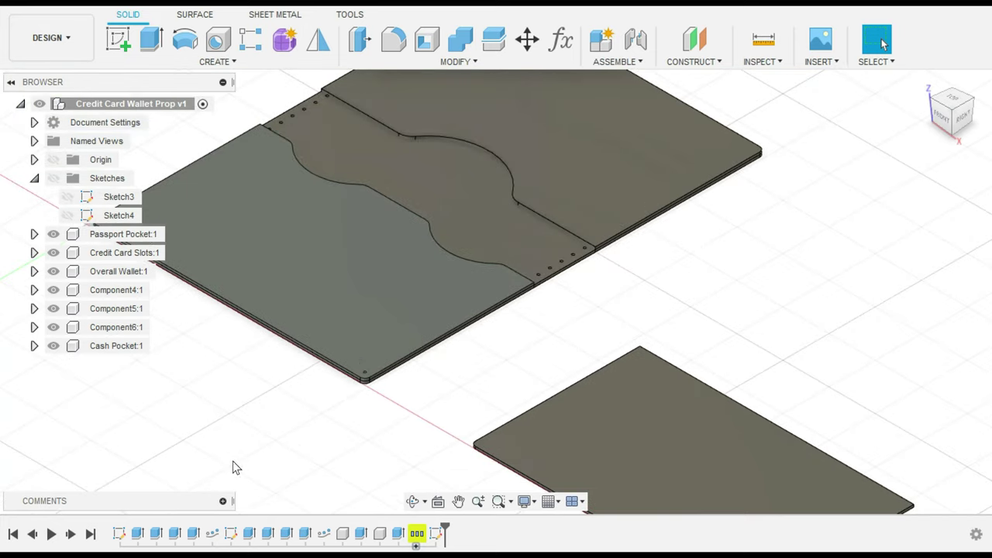
- Preview Extrude3 and Extrude2, then reconfirm the corner-hole cut at 0.20 in distance
left_click(172, 534)
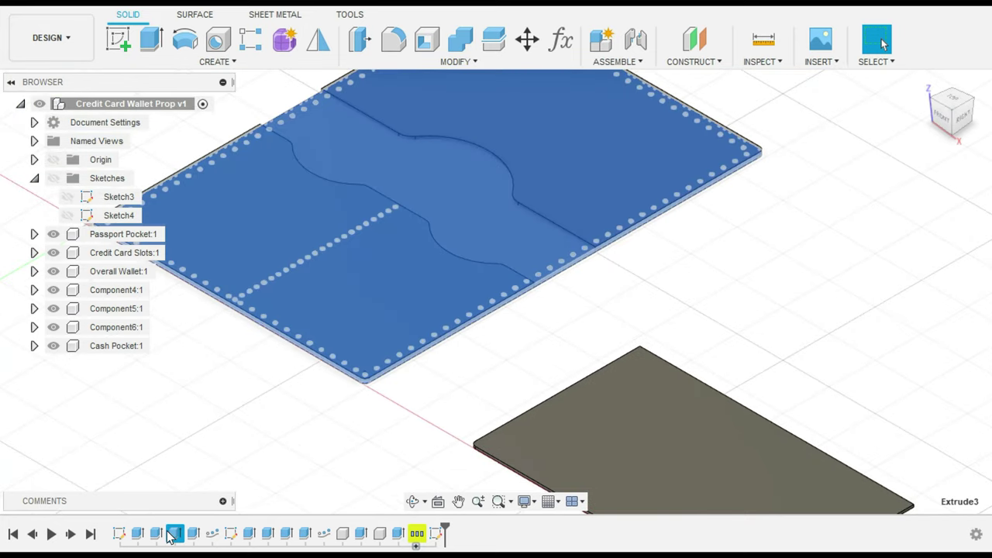
left_click(158, 534)
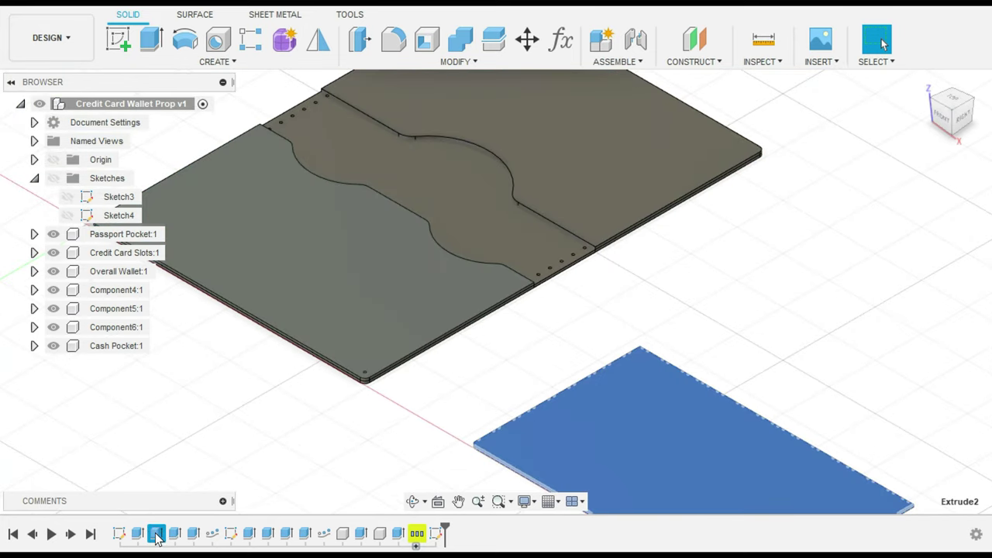
double_click(192, 534)
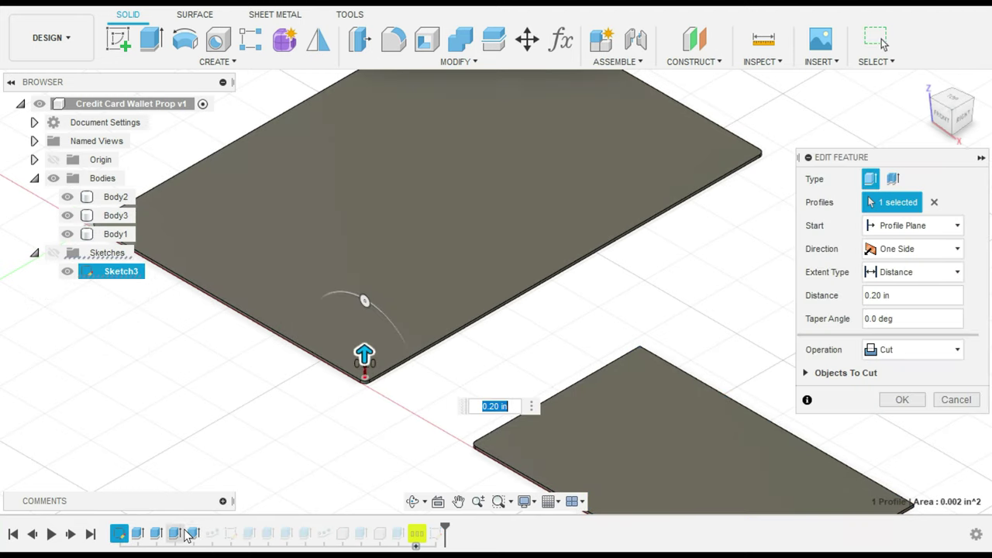
scroll(306, 424, "up", 2)
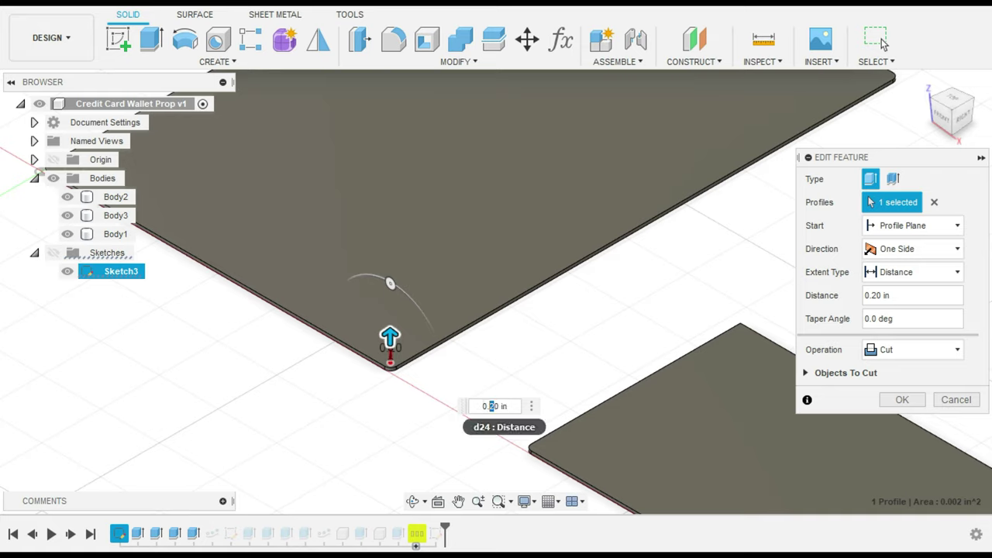
key("Return")
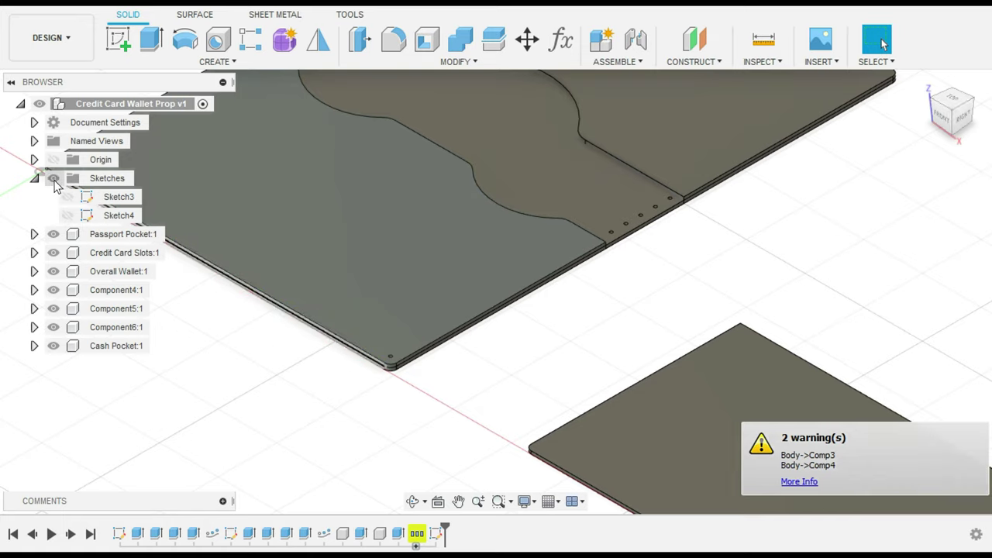
- Hide all sketches, frame the plate corner, and reconfirm the Extrude4 cut unchanged at 0.20 in
left_click(51, 180)
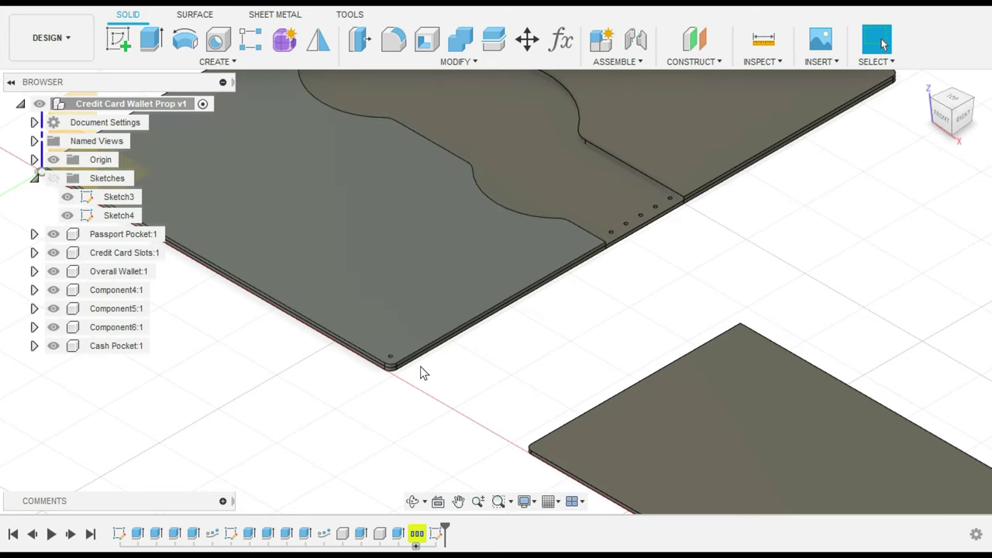
scroll(379, 379, "down", 2)
middle_click_drag(379, 378, 528, 315)
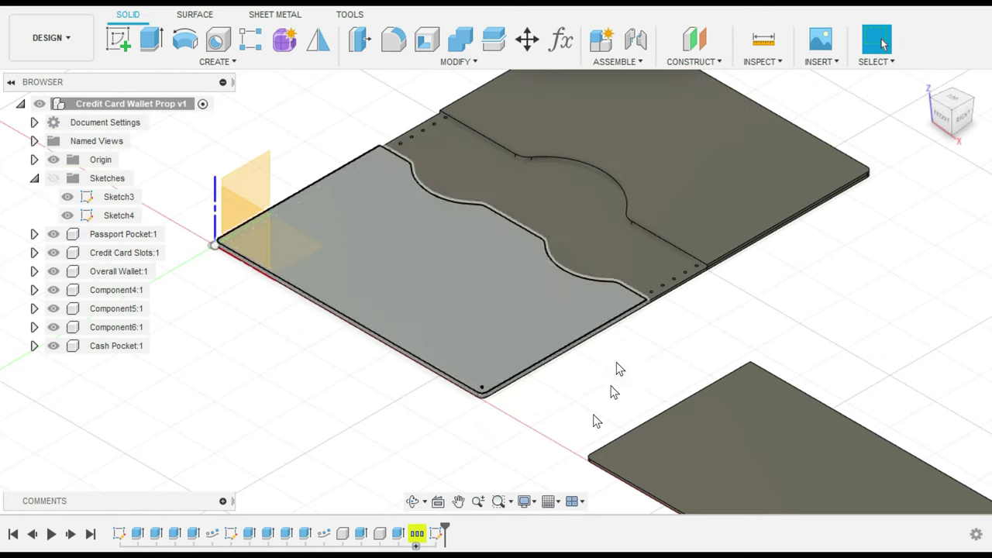
scroll(503, 421, "up", 5)
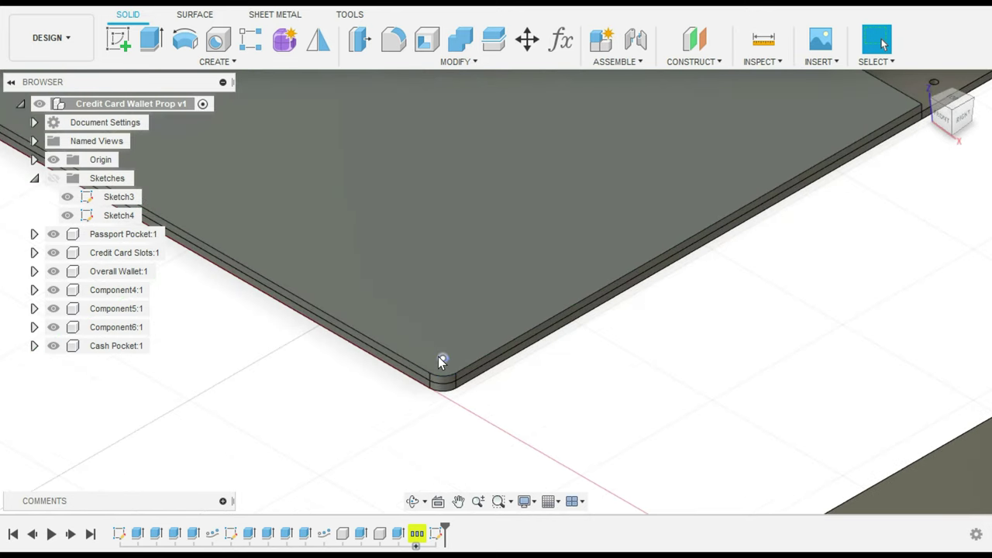
double_click(195, 534)
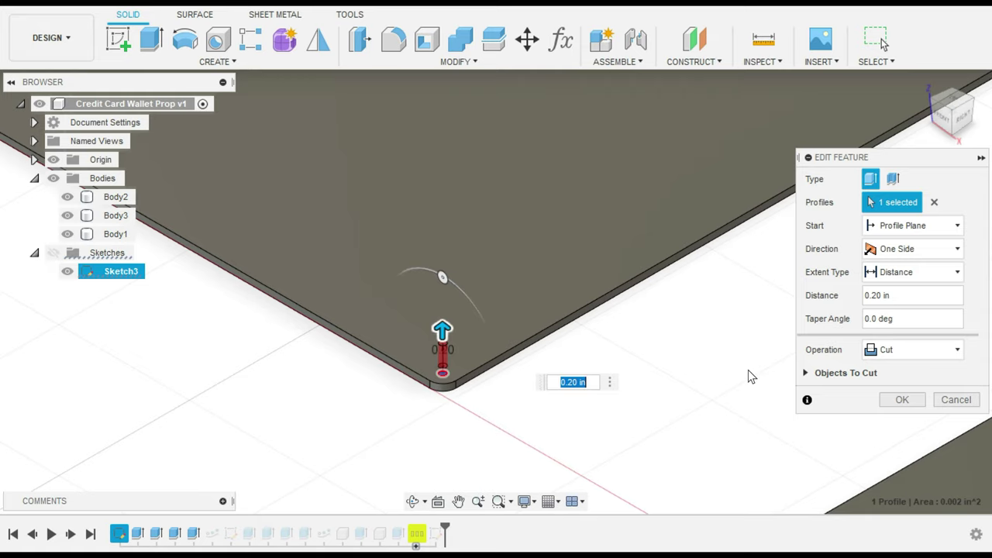
left_click(902, 400)
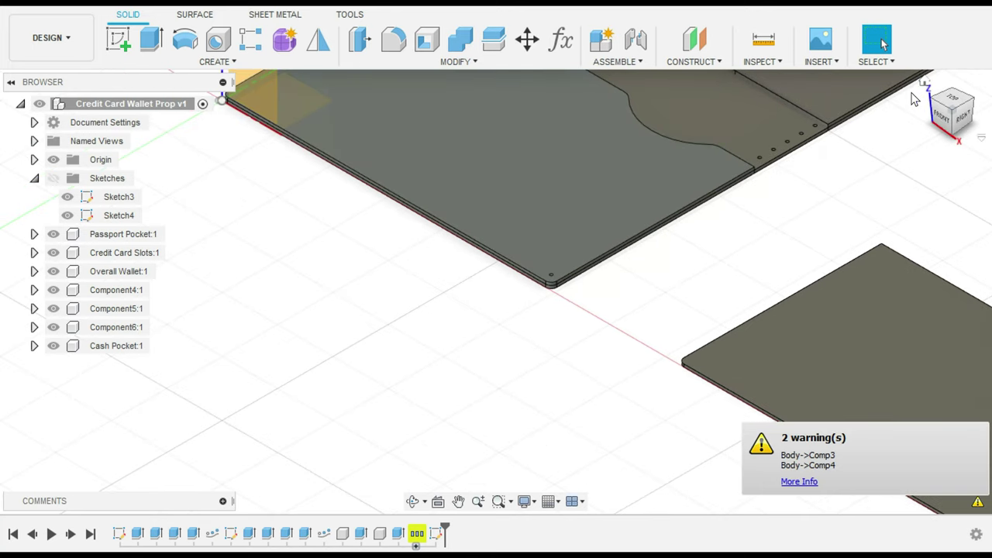
- Return to the home view, collapse Sketches, and hide the origin planes and Passport Pocket
left_click(925, 85)
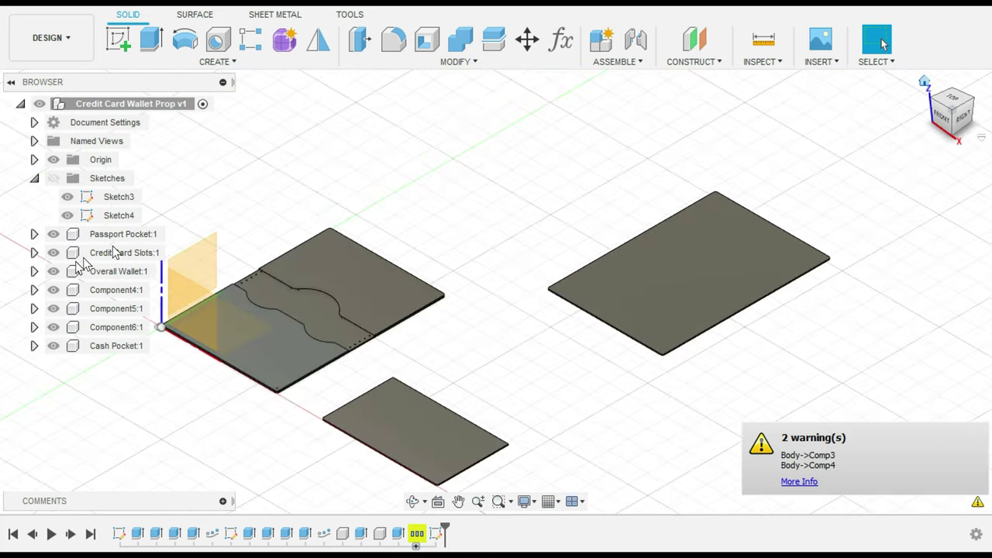
left_click(34, 178)
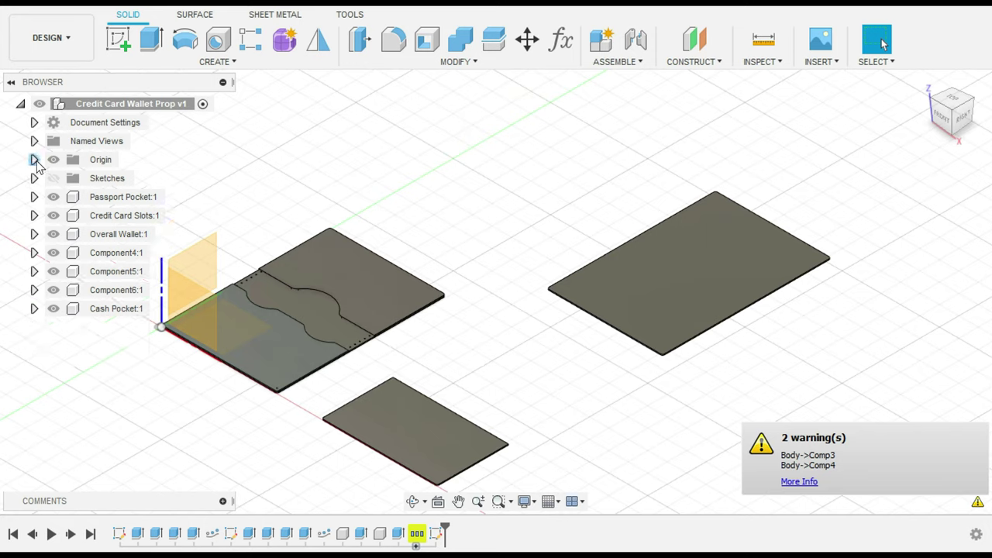
left_click(77, 141)
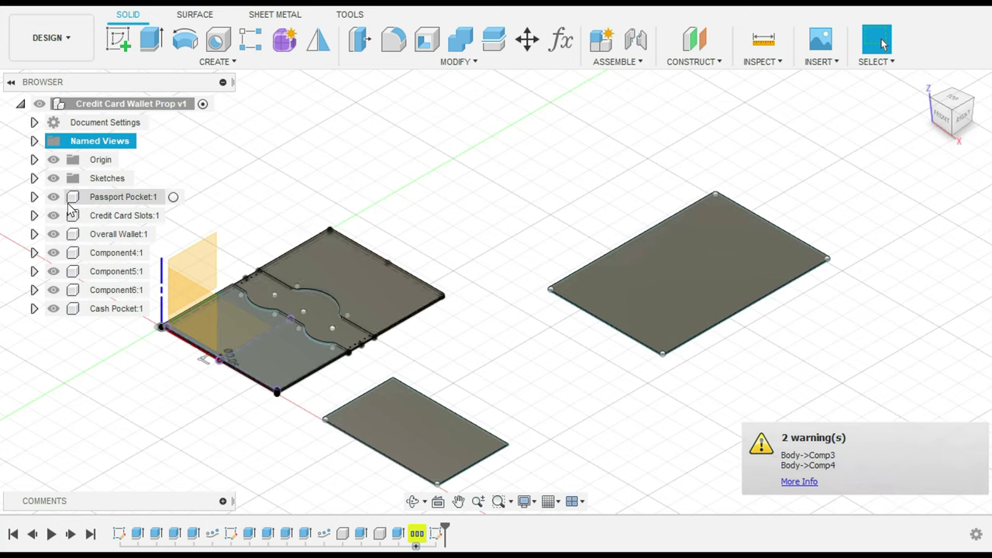
left_click(52, 197)
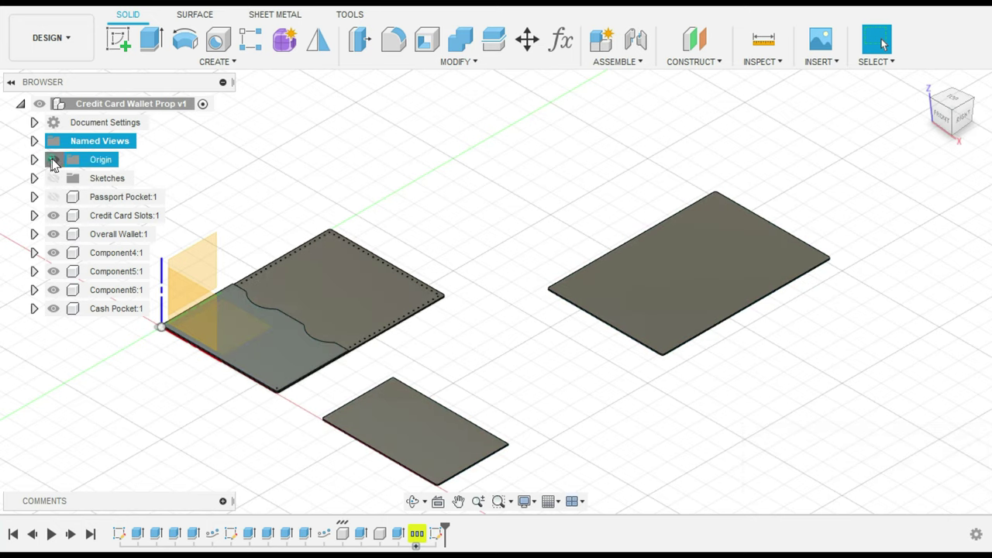
left_click(53, 160)
scroll(221, 337, "up", 1)
middle_click_drag(222, 226, 299, 215)
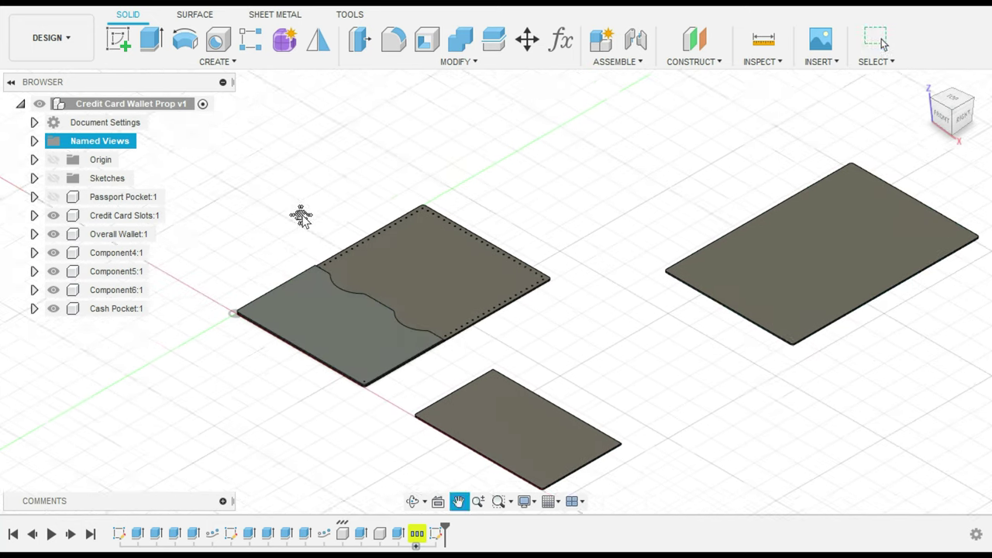
scroll(449, 248, "up", 4)
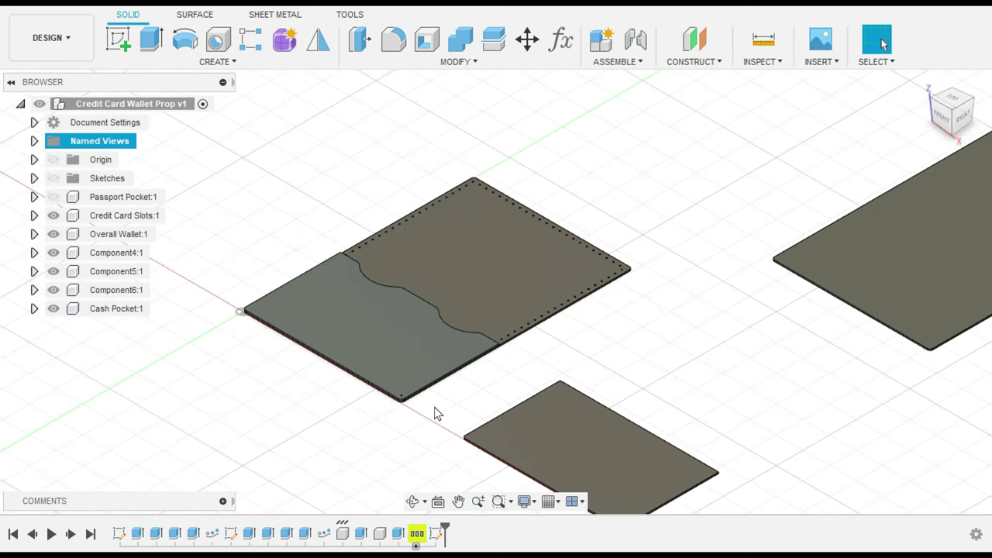
- Toggle Passport Pocket and Credit Card Slots to inspect the stitching, leaving both visible
left_click(53, 199)
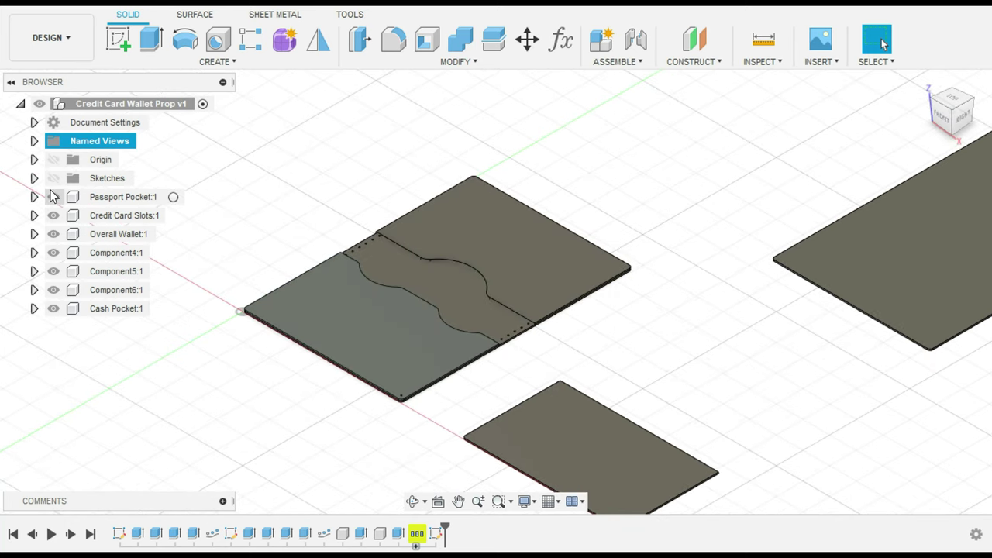
left_click(53, 215)
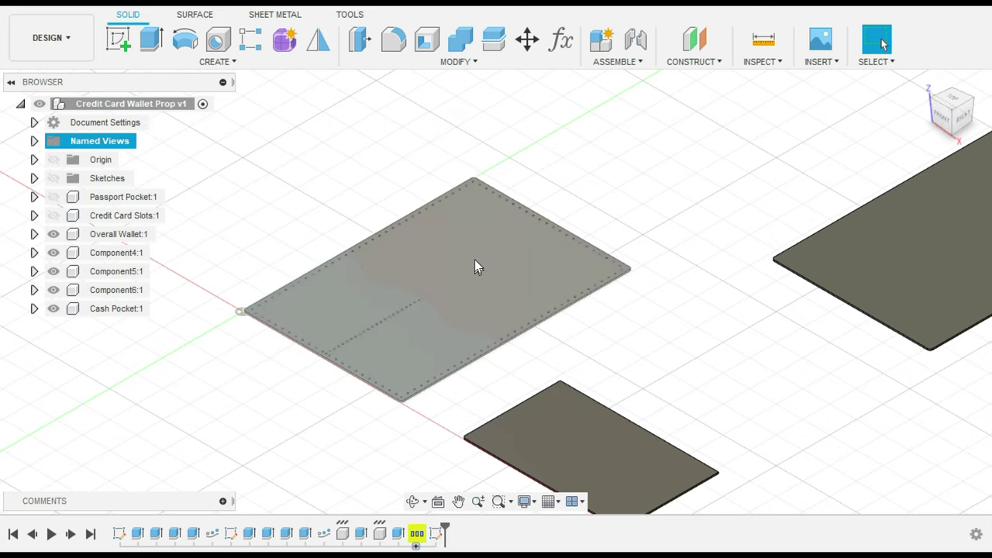
left_click(53, 216)
left_click(53, 197)
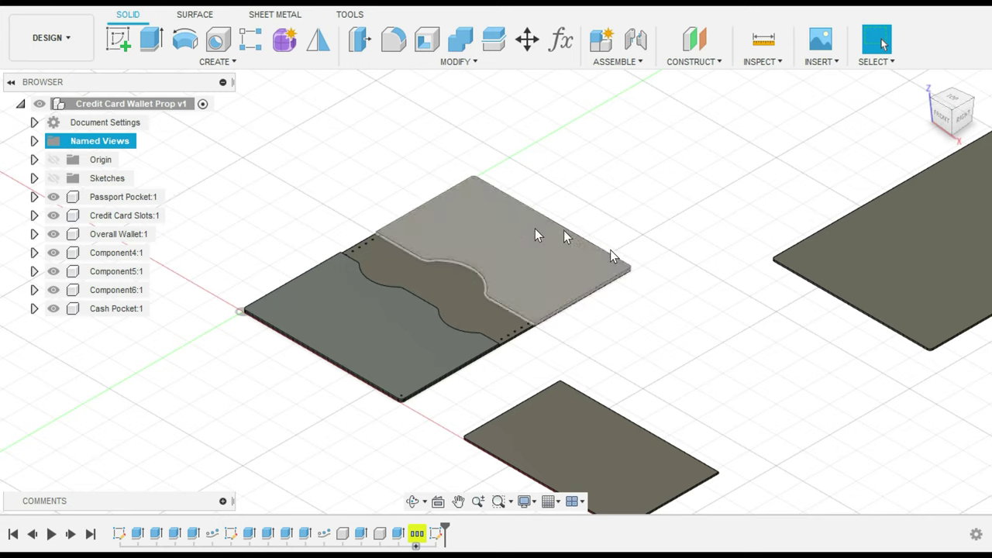
middle_click_drag(737, 372, 555, 277)
scroll(381, 260, "up", 5)
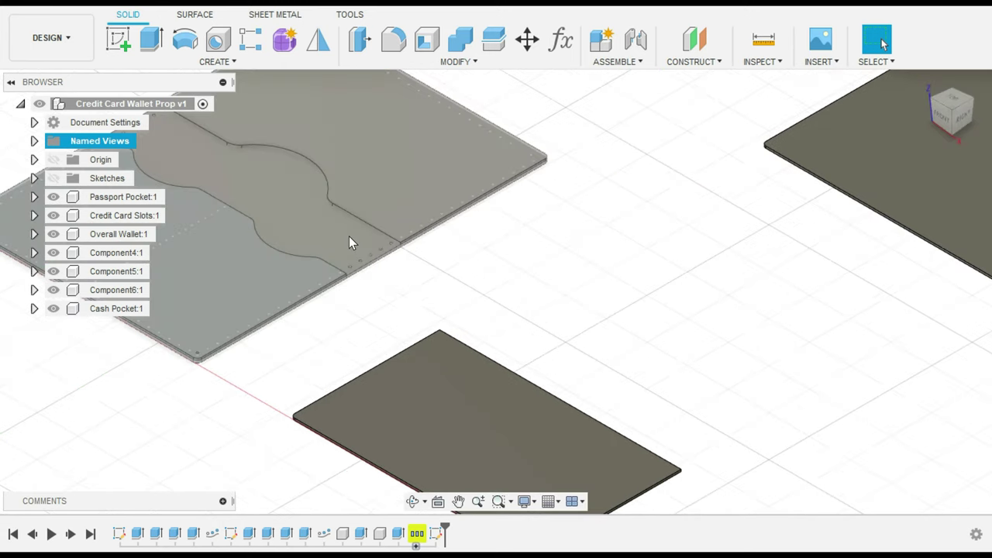
scroll(576, 339, "down", 5)
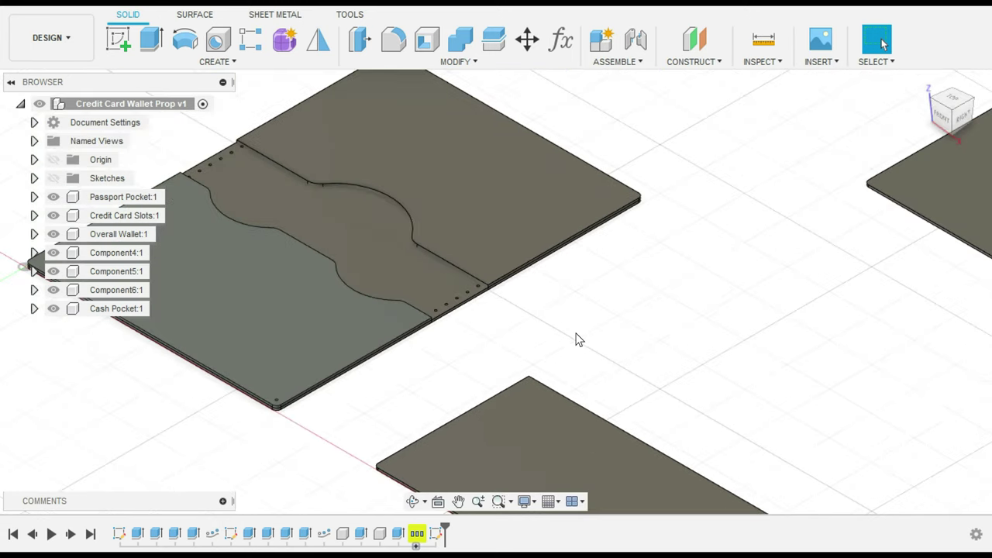
middle_click_drag(654, 353, 450, 333)
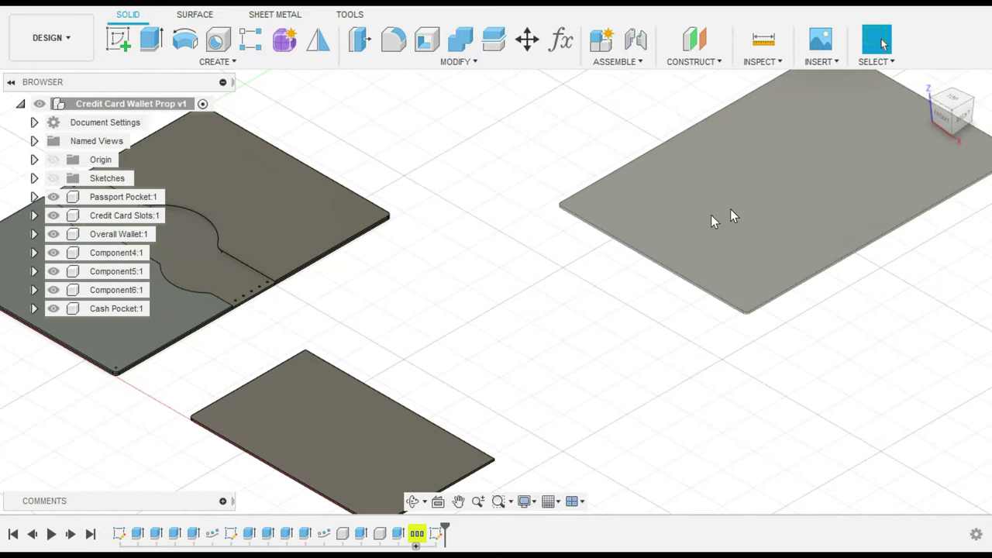
- Move the Overall Wallet component -7.256 in along Y
left_click(775, 223)
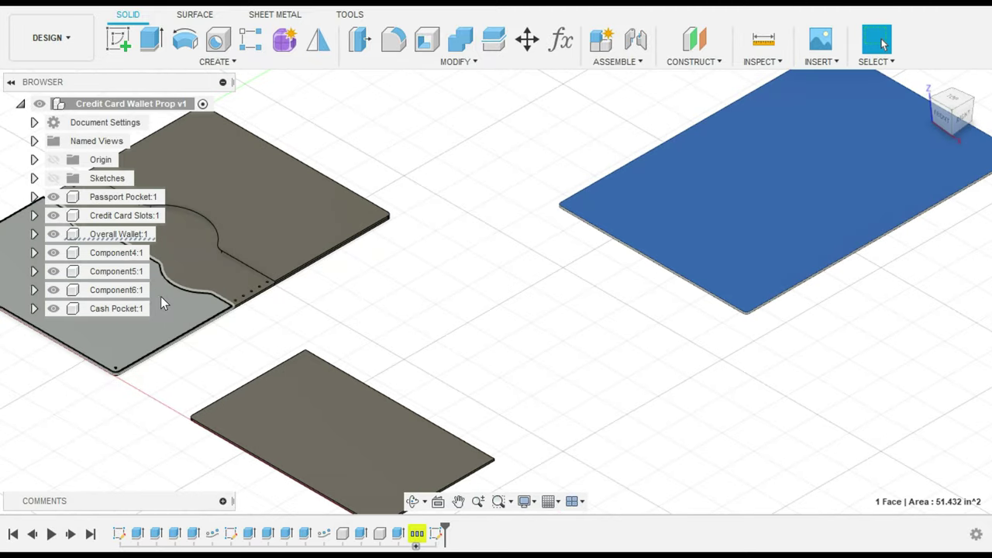
left_click(110, 234)
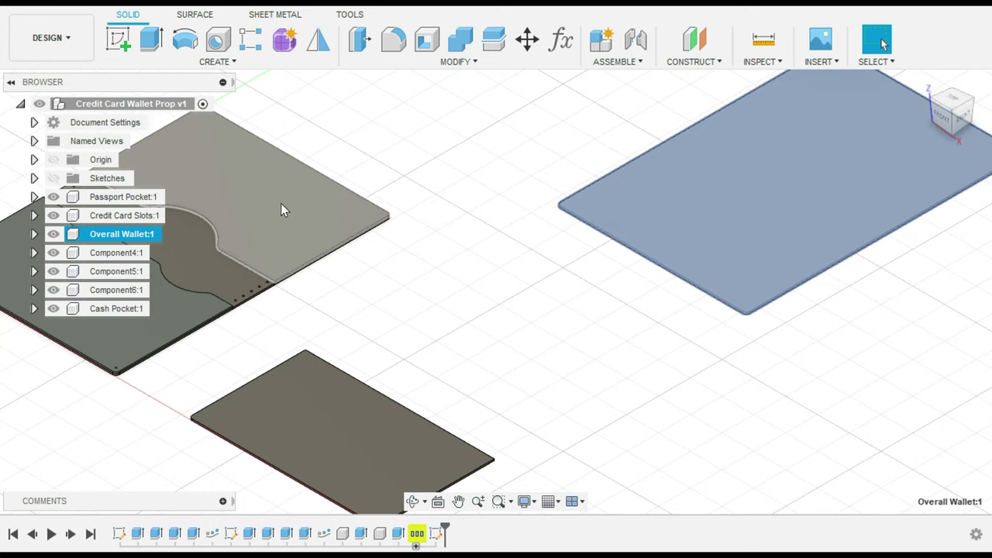
right_click(803, 224)
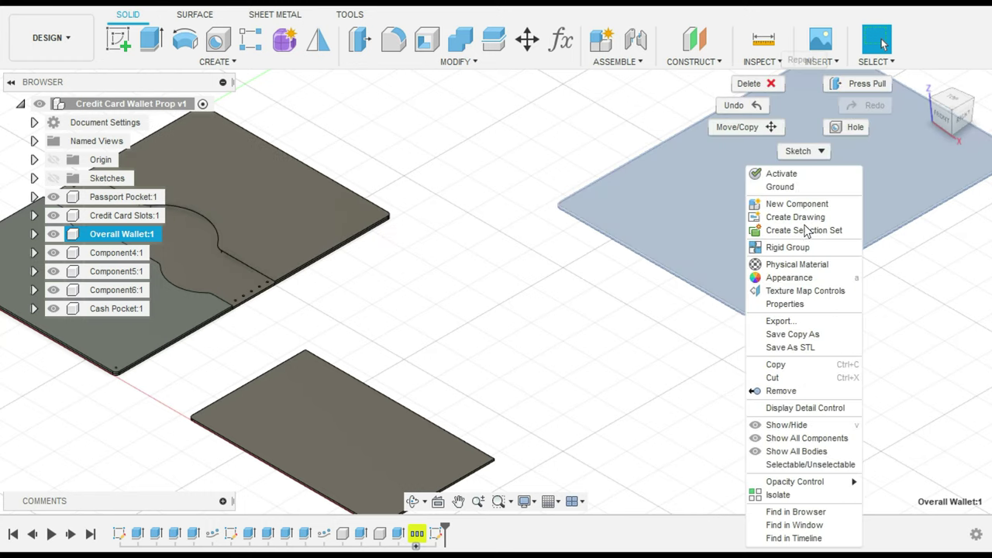
left_click(742, 129)
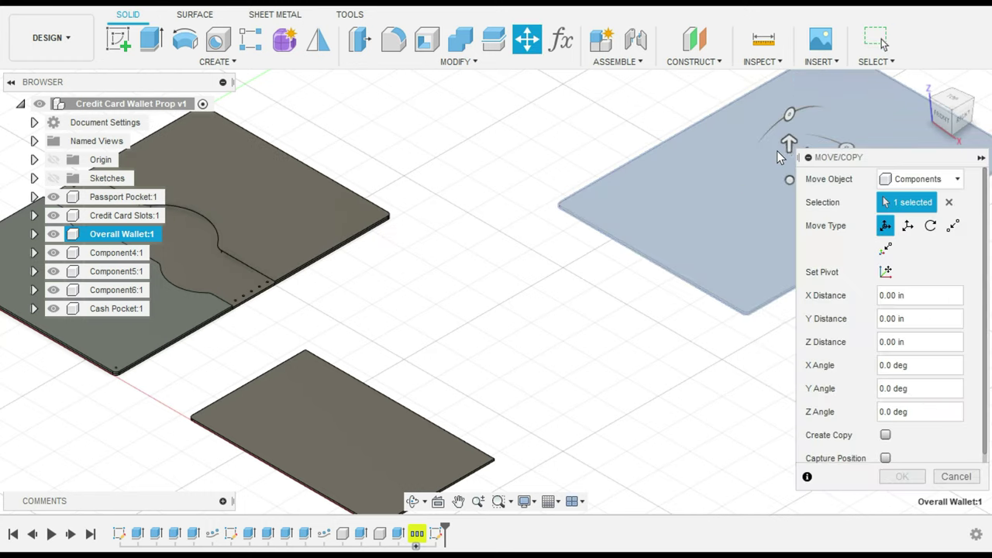
middle_click_drag(648, 411, 465, 372)
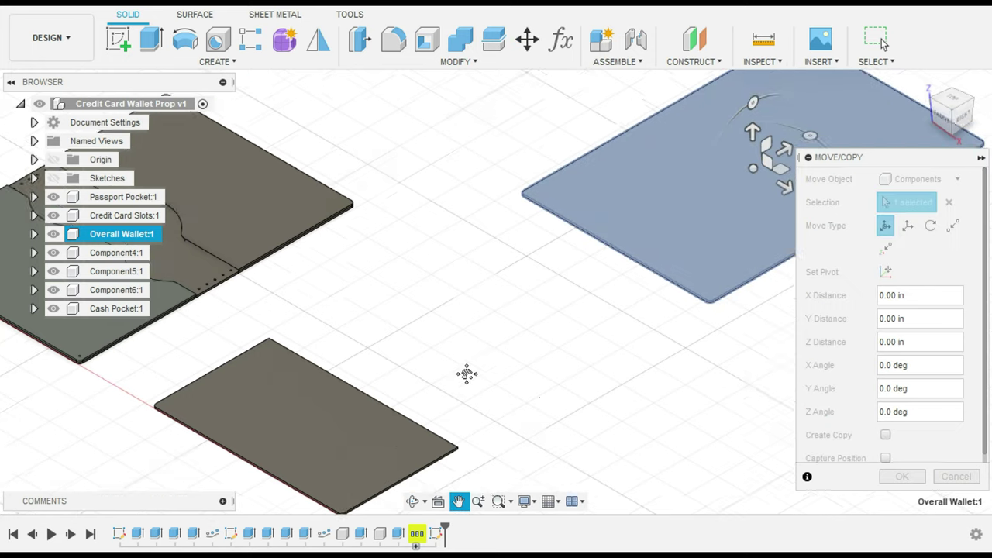
left_click_drag(631, 133, 400, 268)
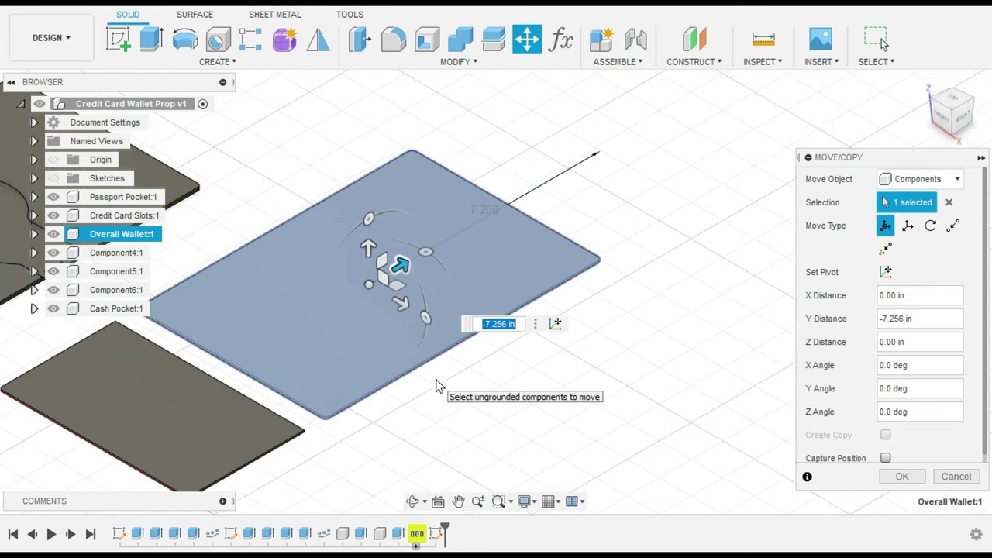
key("Return")
middle_click_drag(436, 382, 772, 333)
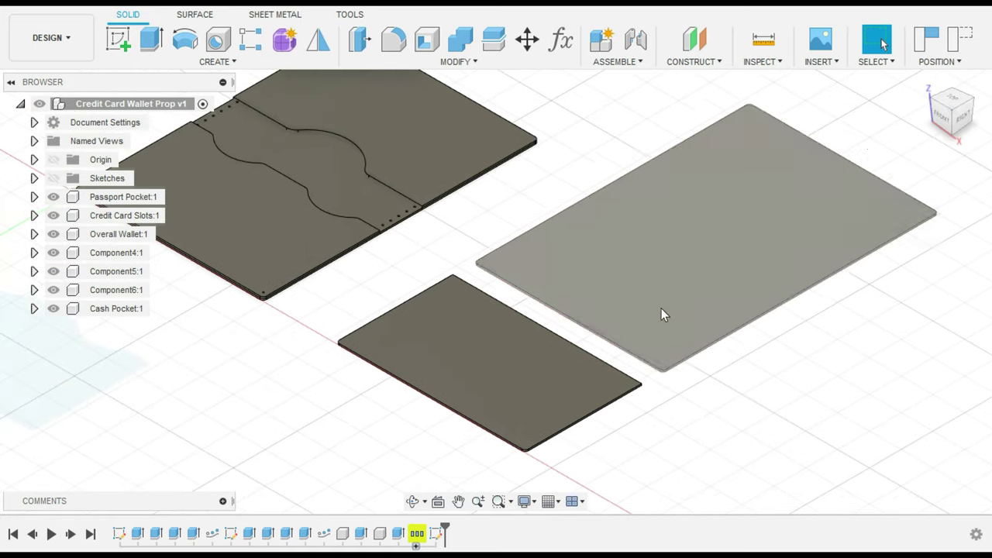
- Move Overall Wallet and Cash Pocket together -1.835 in along X
left_click(120, 234)
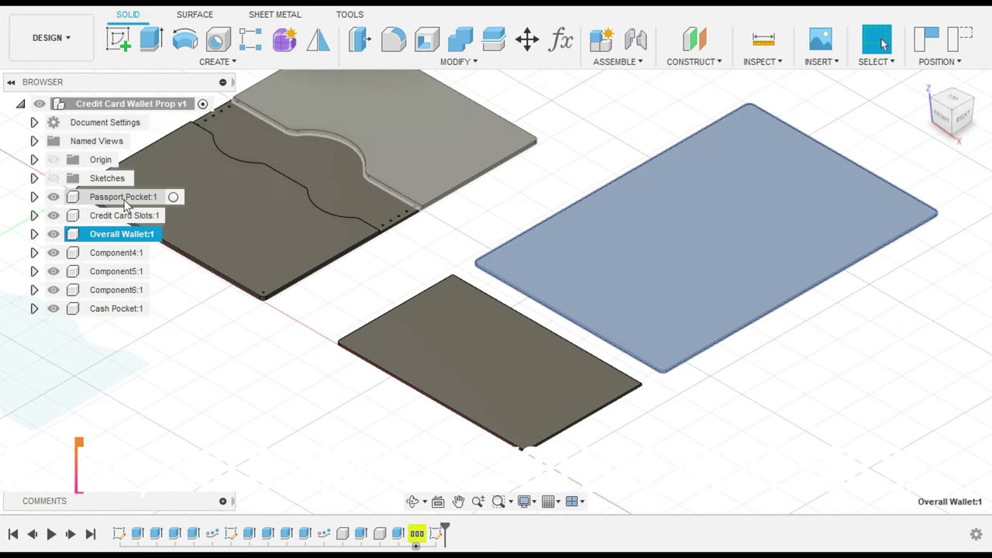
left_click(110, 309, "ctrl")
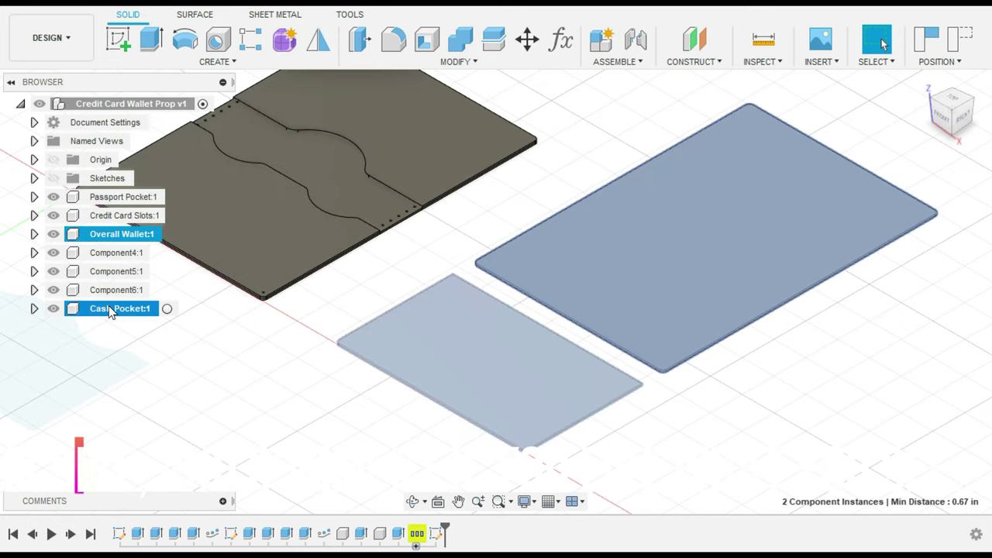
right_click(446, 338)
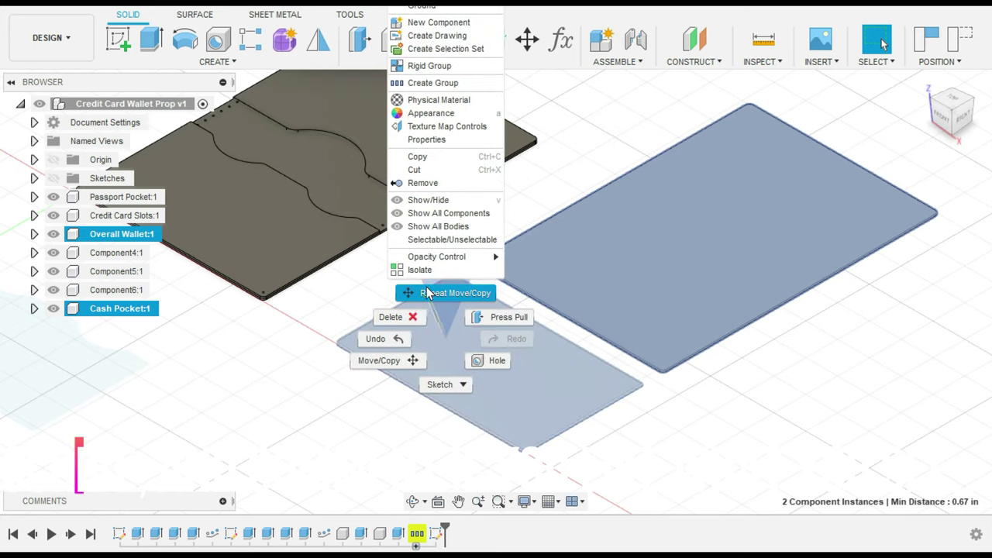
left_click(380, 361)
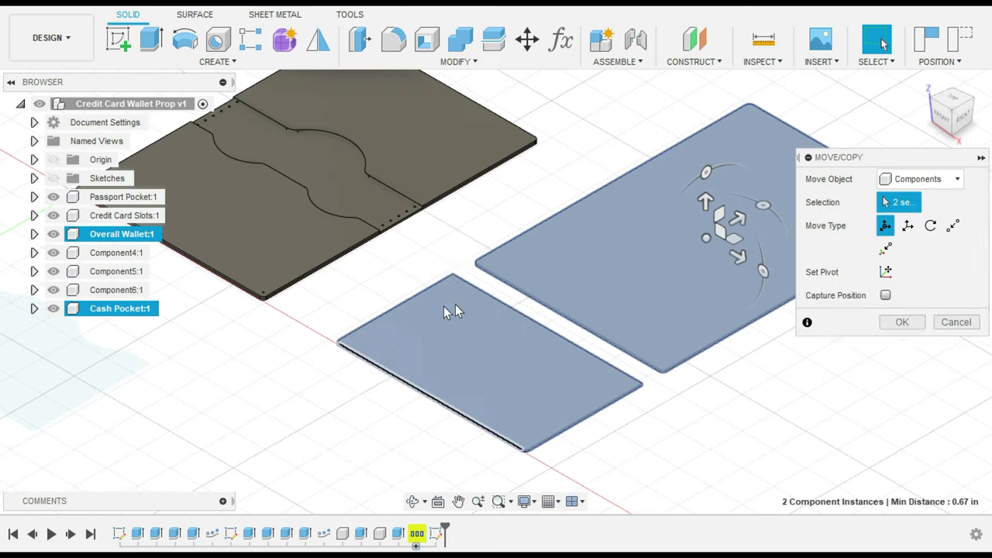
left_click_drag(742, 250, 680, 236)
key("Return")
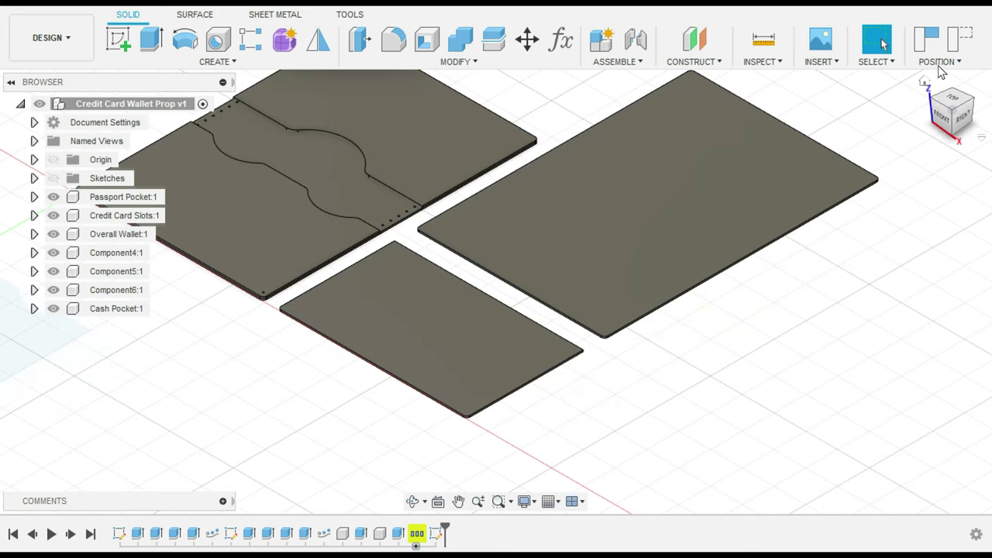
- Window-select the stray wavy sketch profile and its lines from the home view and delete them
left_click(924, 83)
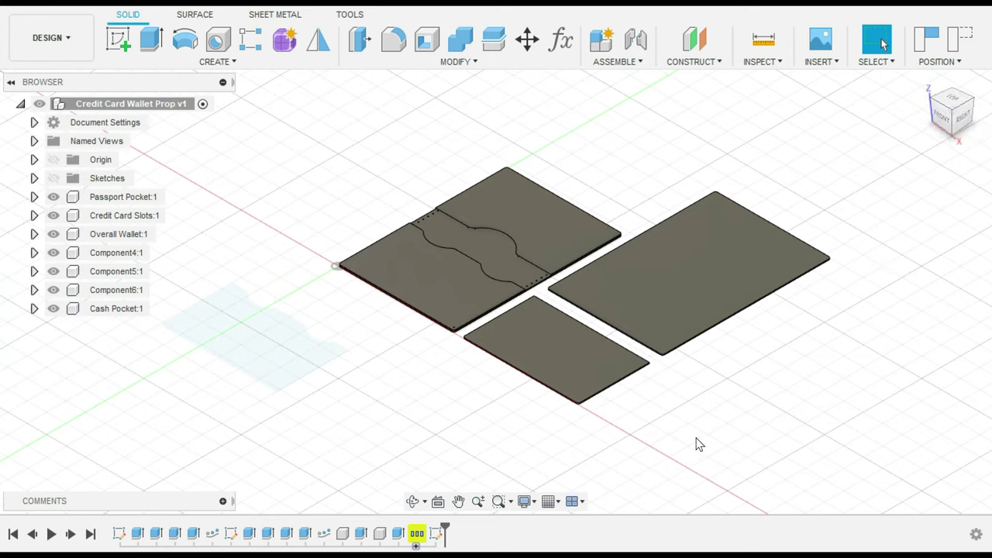
left_click(263, 352)
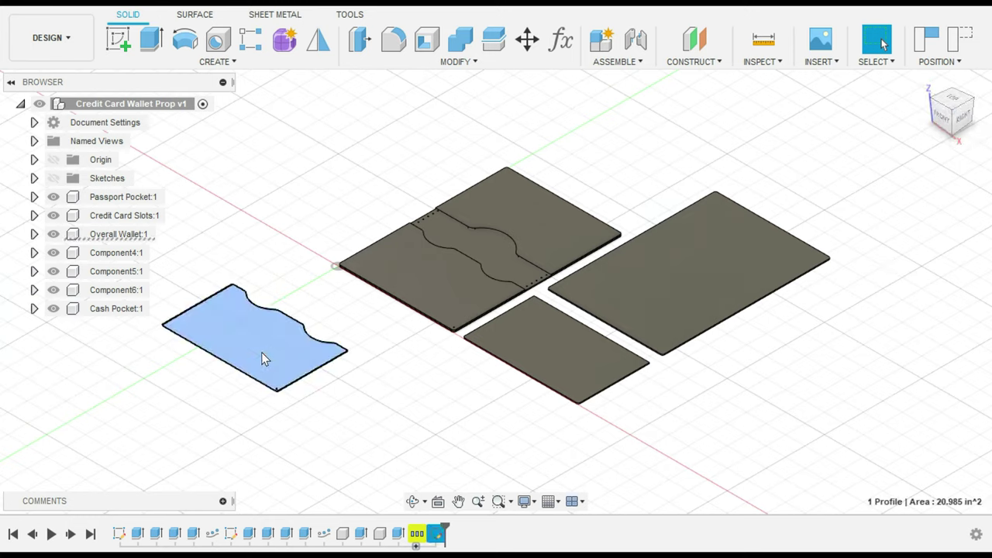
left_click(262, 353)
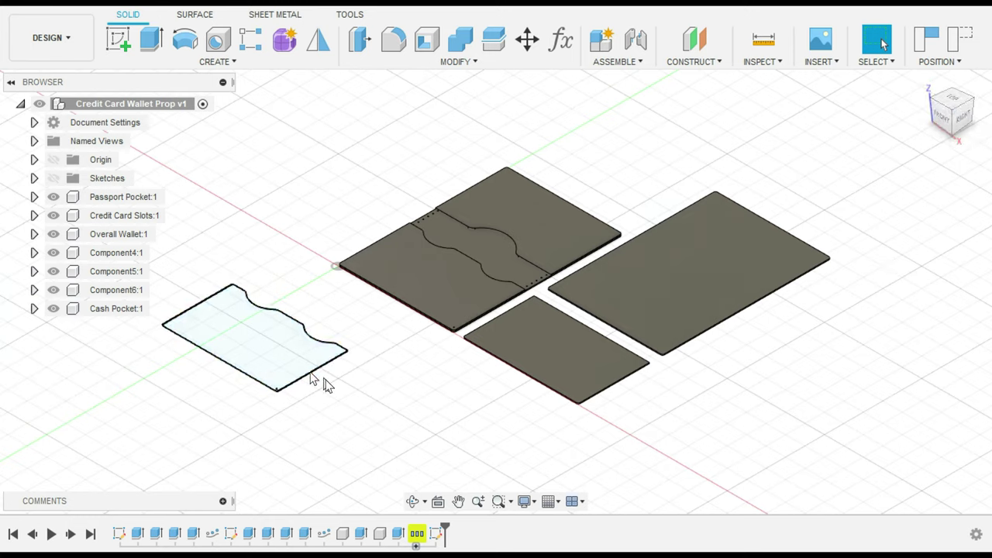
left_click_drag(322, 420, 167, 263)
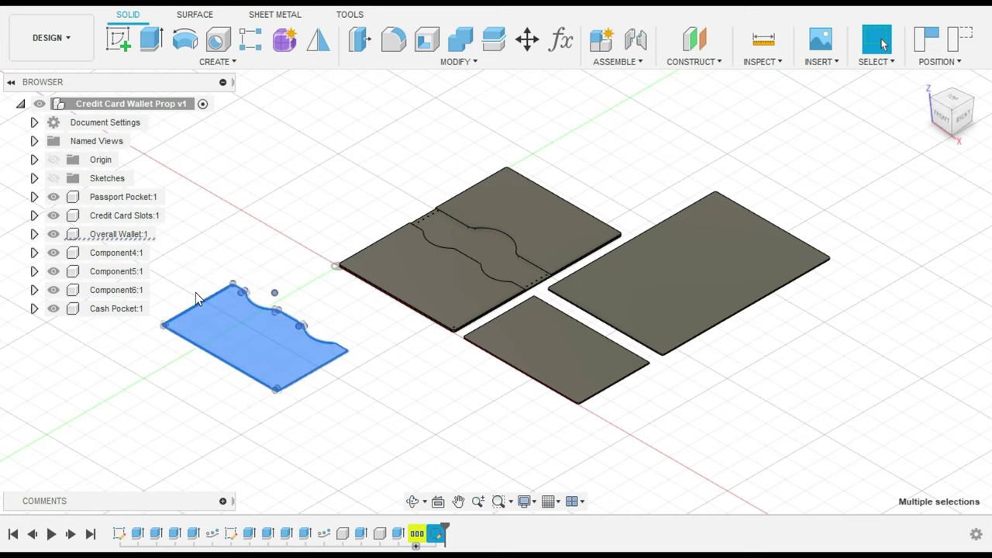
key("Delete")
scroll(373, 248, "up", 6)
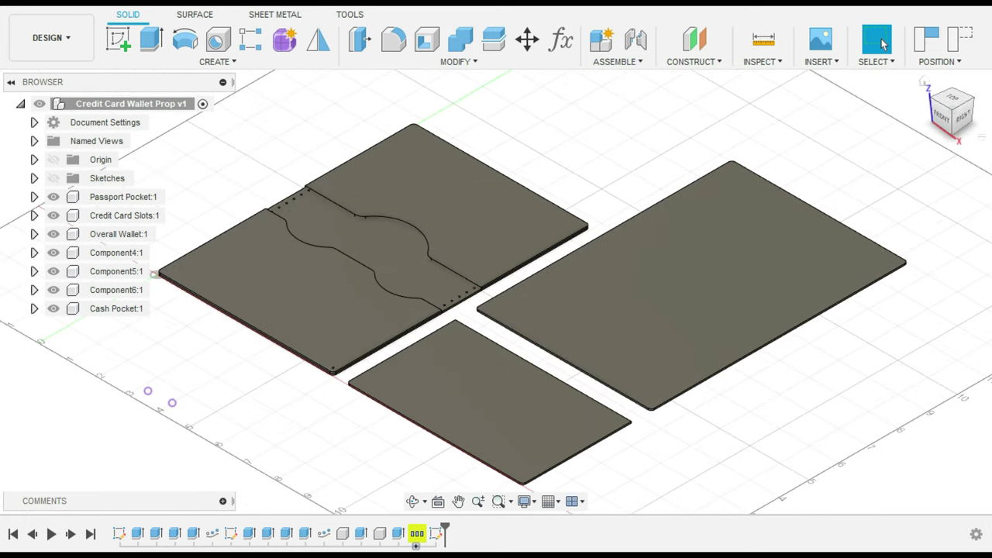
- Apply Leather - Matte (Tan) from the Leather and Cloth library to Credit Card Slots
key("a")
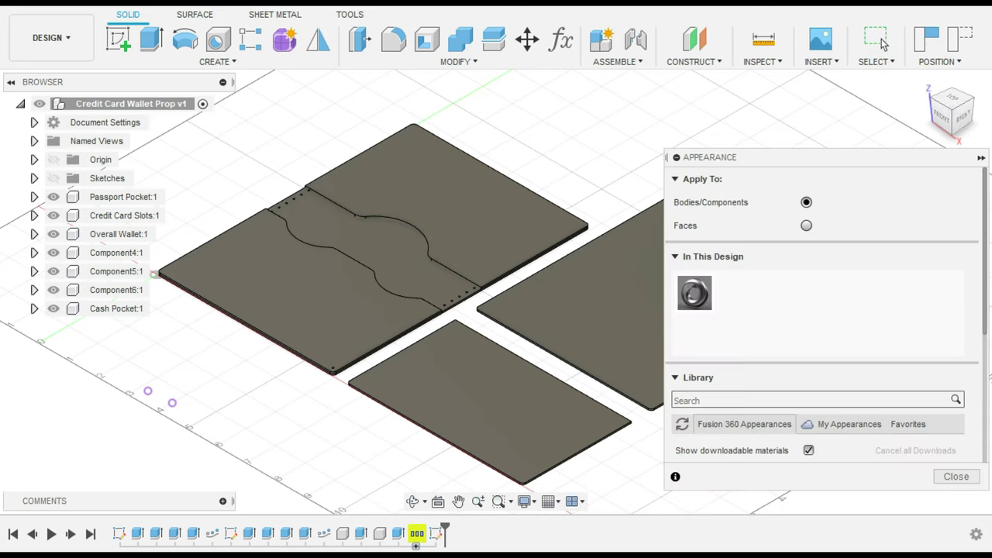
scroll(801, 411, "down", 5)
scroll(796, 400, "down", 1)
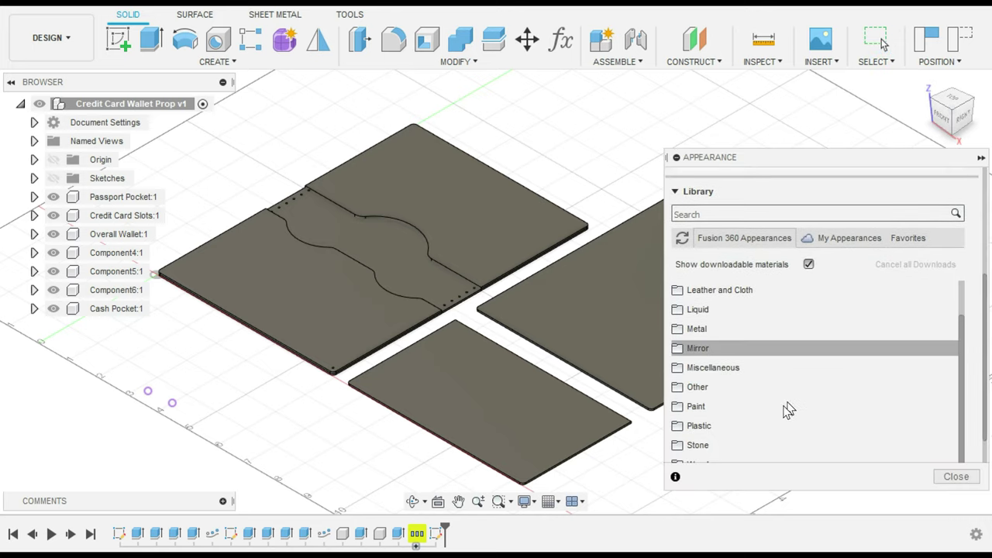
left_click(786, 293)
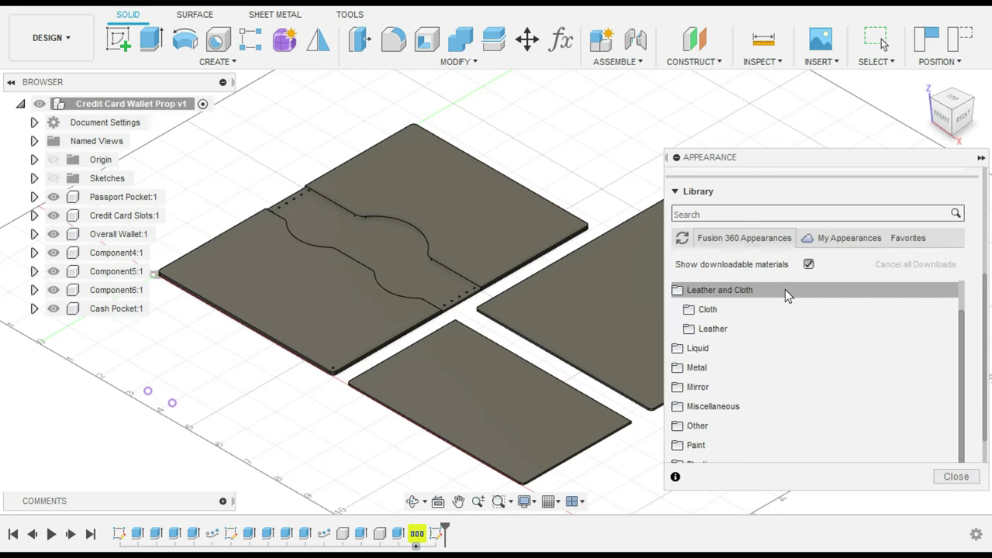
left_click(744, 327)
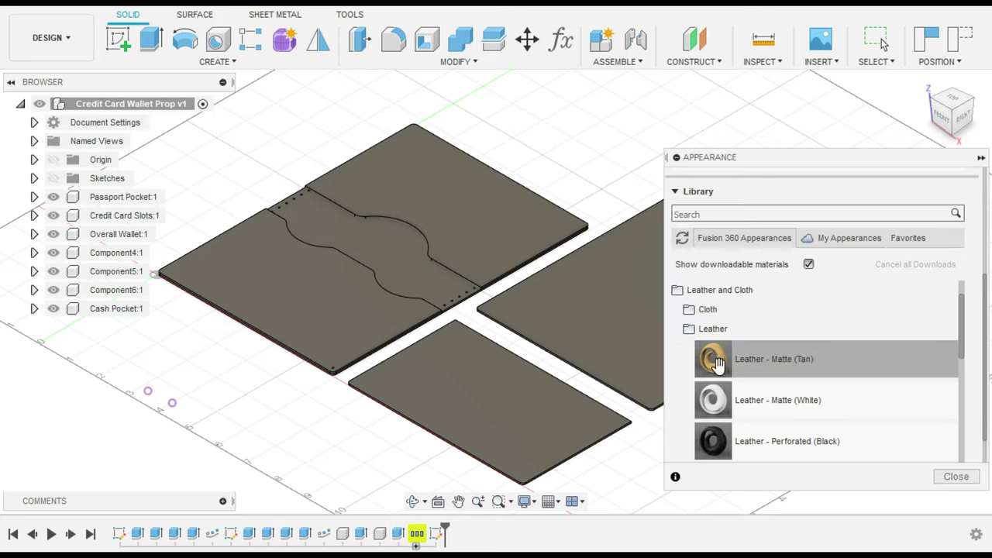
left_click_drag(715, 358, 108, 219)
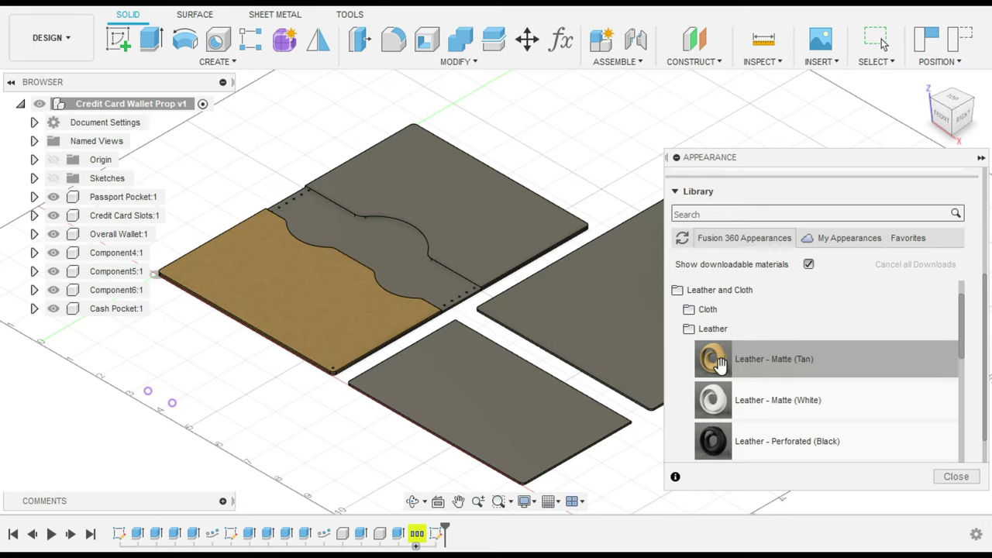
- Apply the same tan matte leather to the upper pocket, bottom plate and right plate
left_click_drag(713, 358, 147, 198)
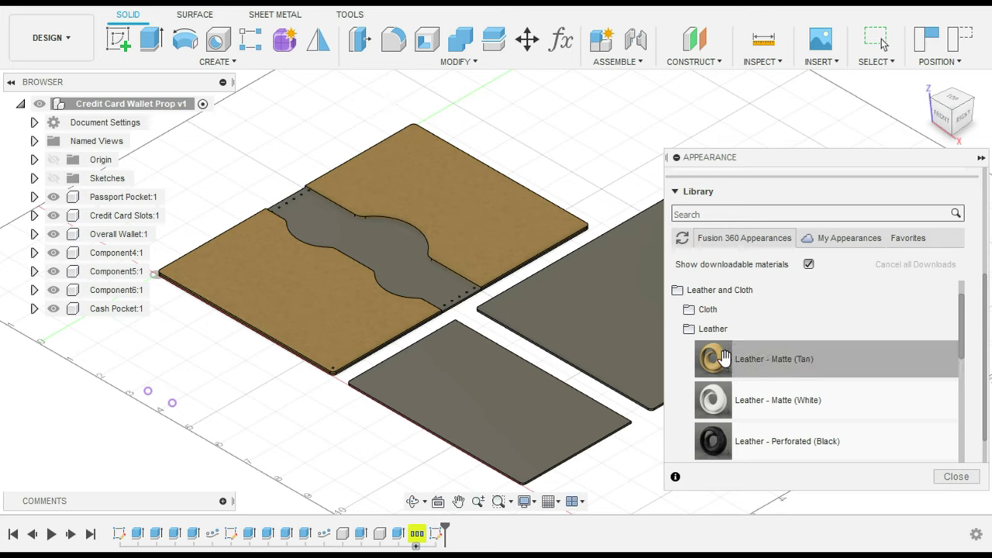
left_click_drag(713, 358, 498, 396)
left_click_drag(714, 354, 647, 332)
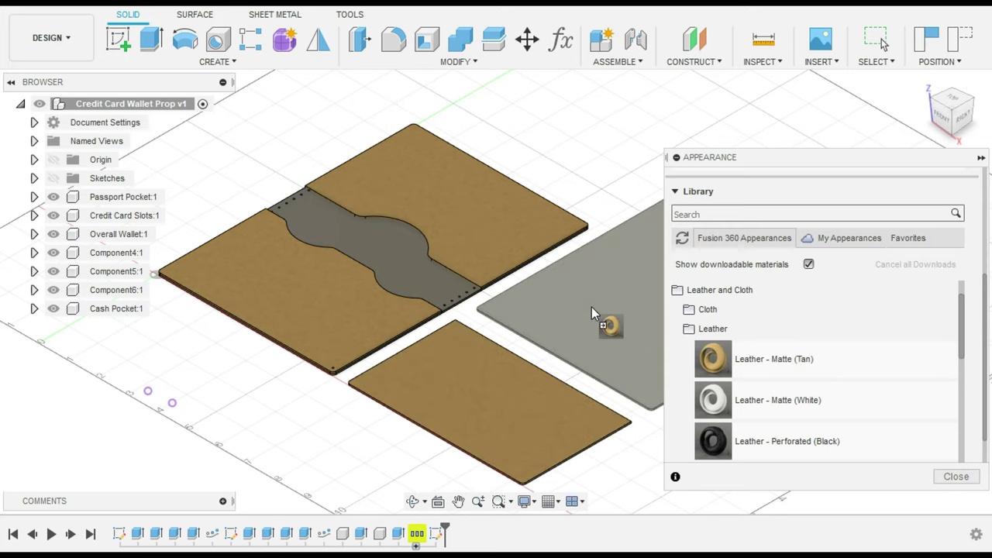
left_click_drag(591, 306, 591, 307)
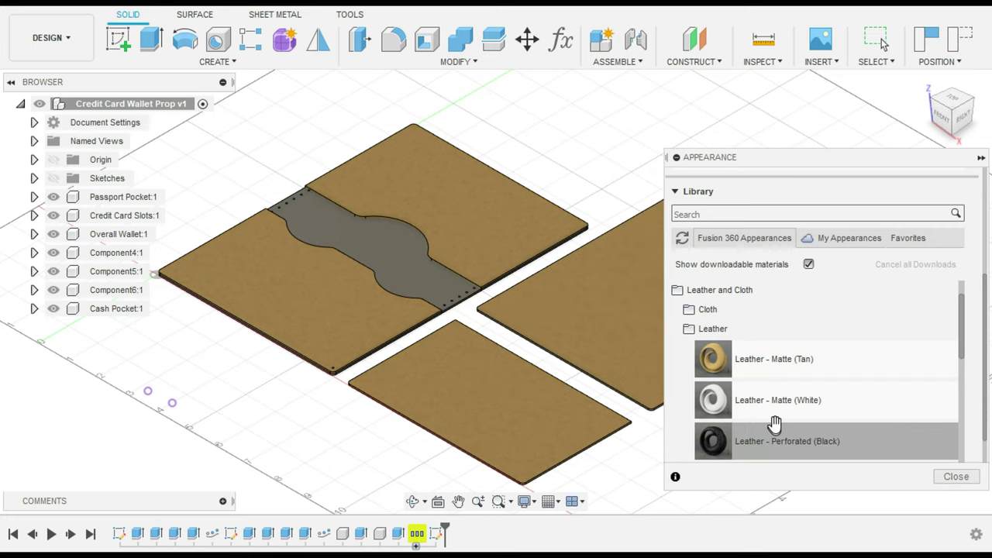
scroll(775, 424, "down", 5)
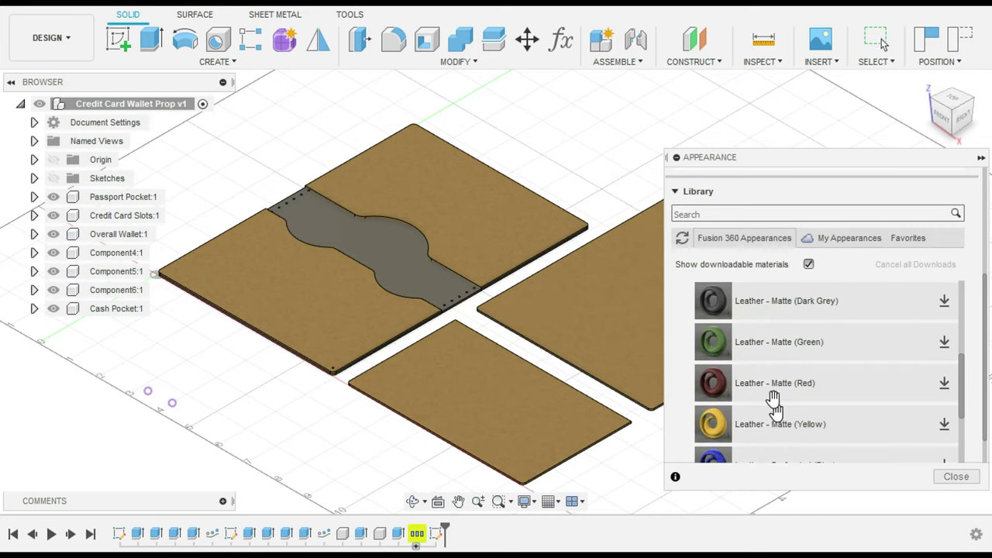
left_click_drag(722, 385, 153, 360)
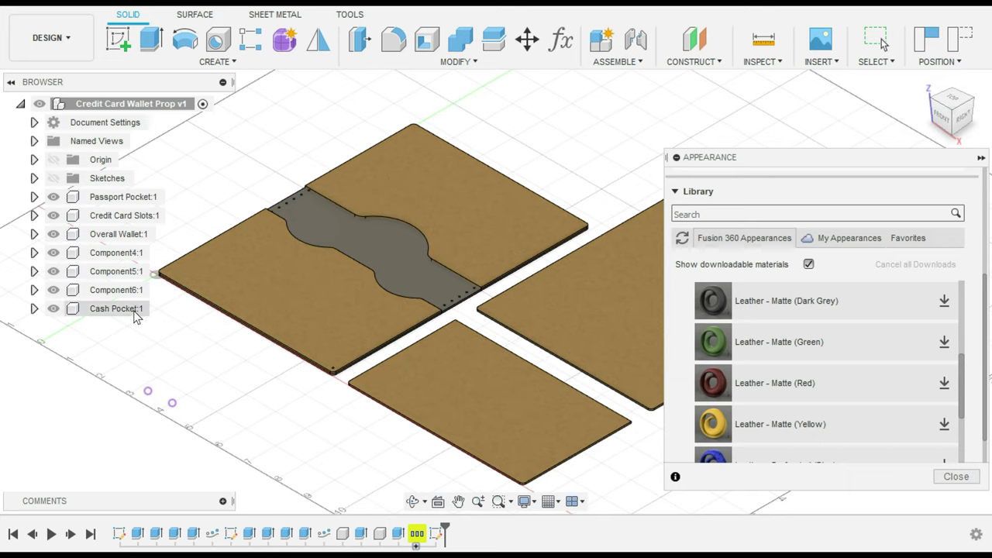
- Adjust the browser selection until only Component4 is selected
left_click(122, 309)
left_click(121, 289, "shift")
left_click(118, 271, "shift")
left_click(115, 256, "shift")
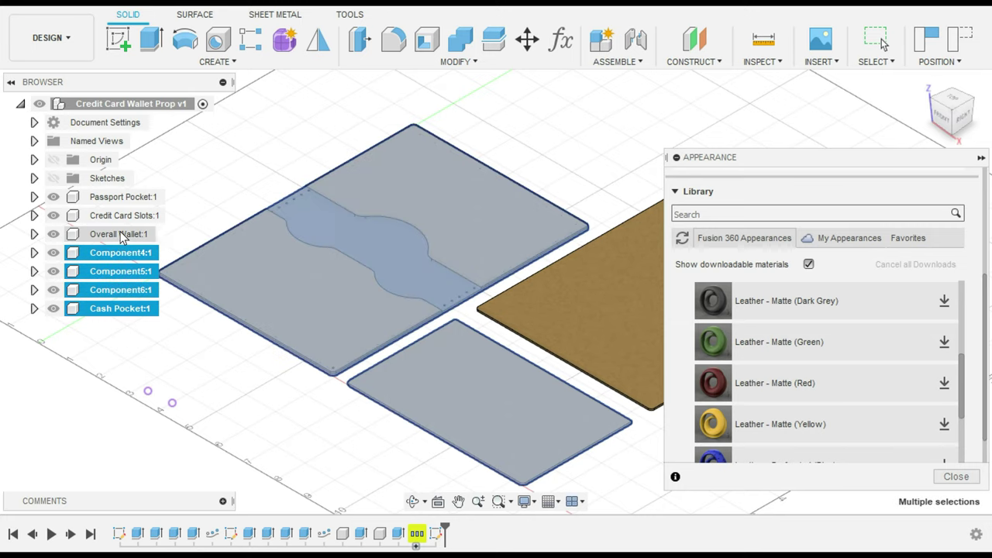
left_click(116, 273, "ctrl")
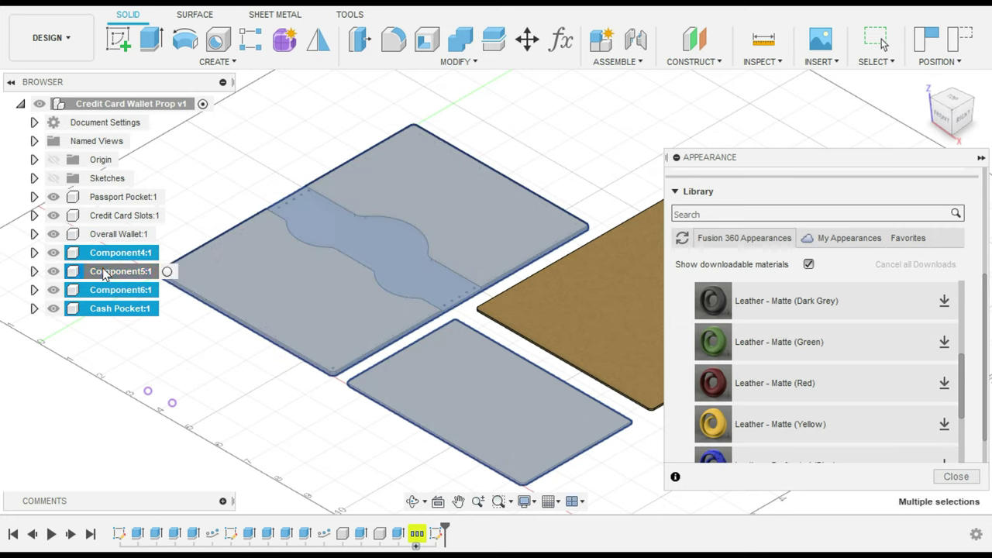
left_click(91, 258, "ctrl")
left_click(91, 258, "ctrl")
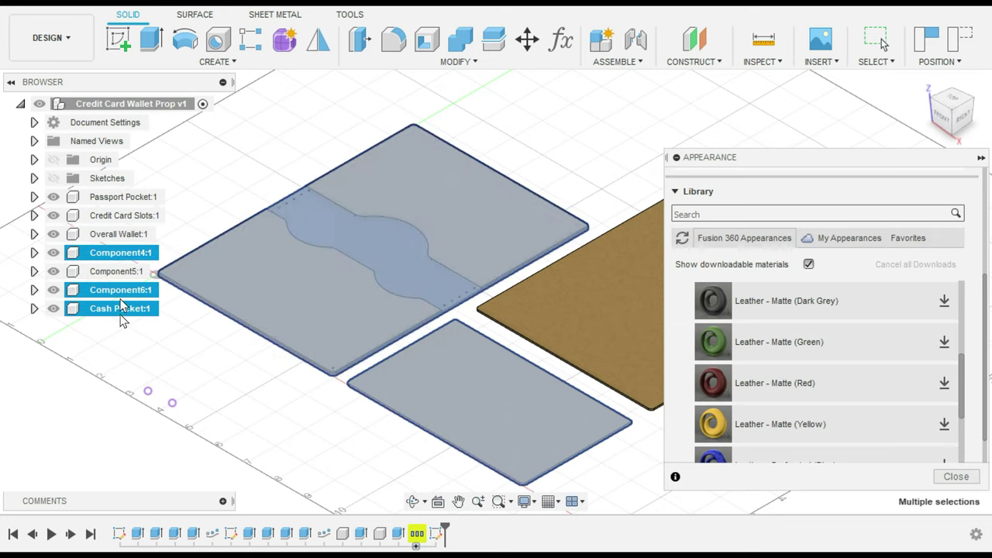
left_click(117, 310, "ctrl")
key("Escape")
left_click(118, 256)
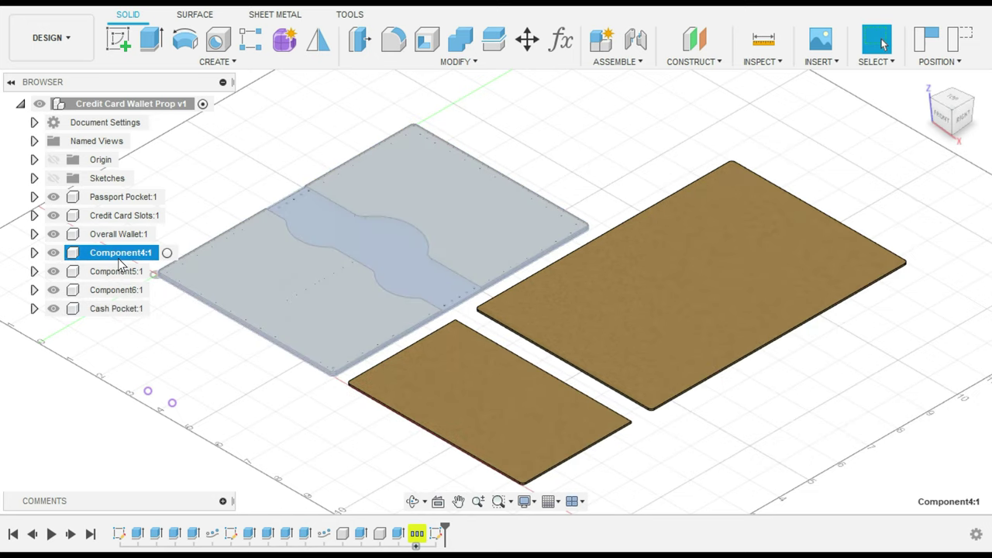
- Drag Leather - Perforated (Red) from the Appearance library onto Component4
key("a")
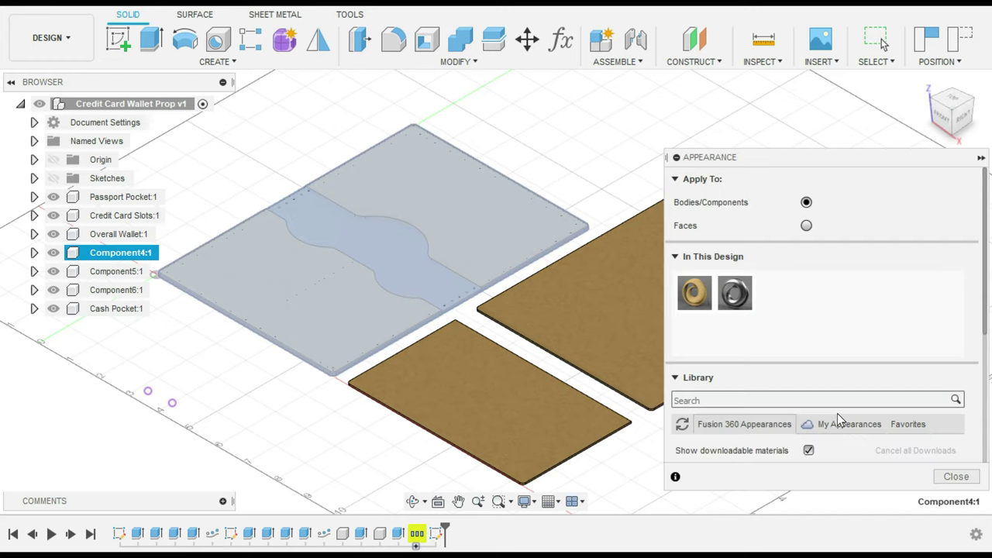
scroll(731, 386, "down", 5)
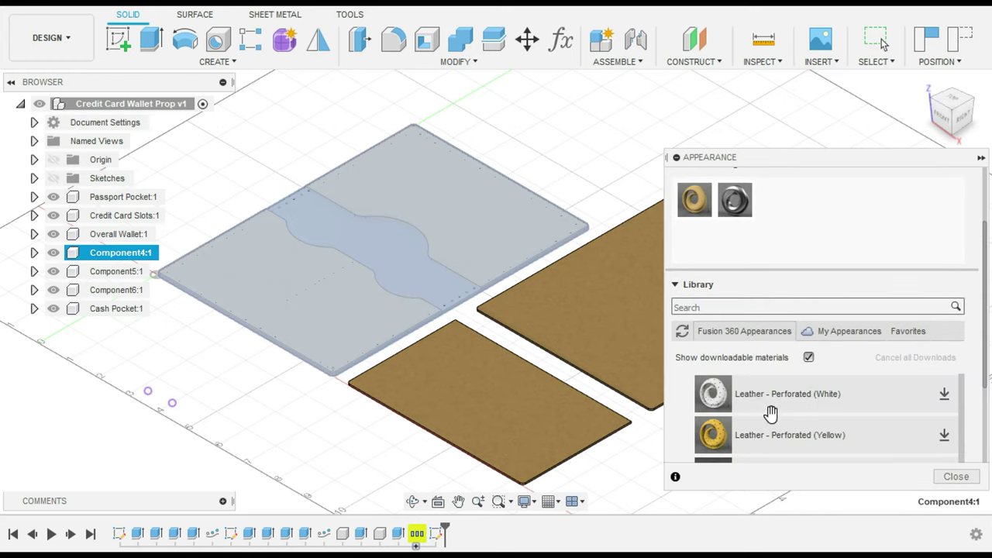
scroll(767, 411, "up", 2)
left_click_drag(756, 436, 112, 266)
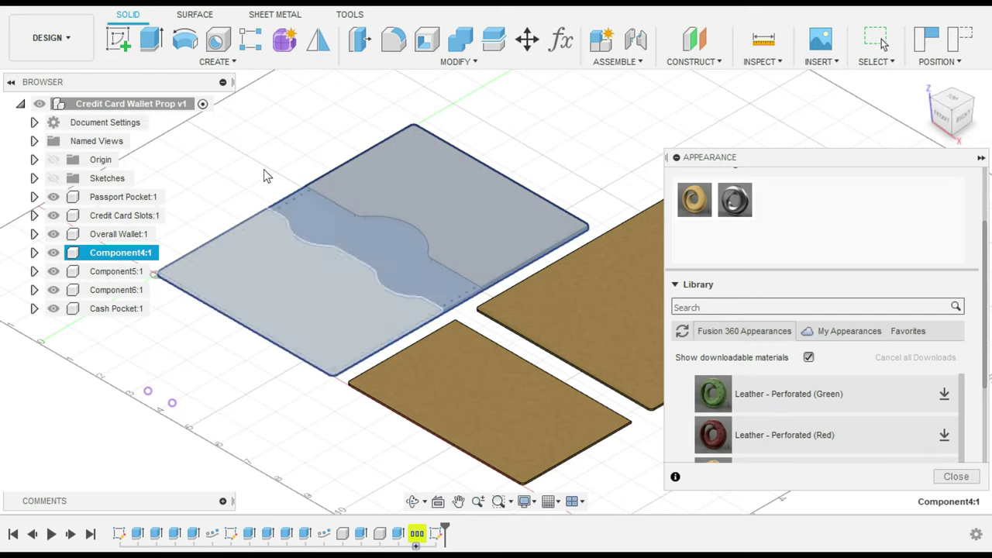
key("Escape")
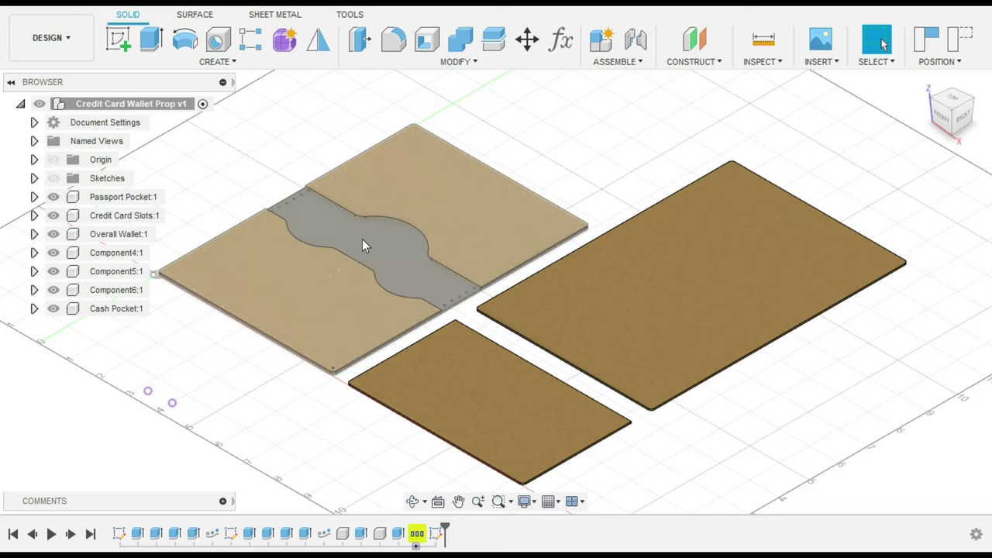
- Reapply Leather - Perforated (Red) to Component4 in the browser and close the library
left_click(362, 240)
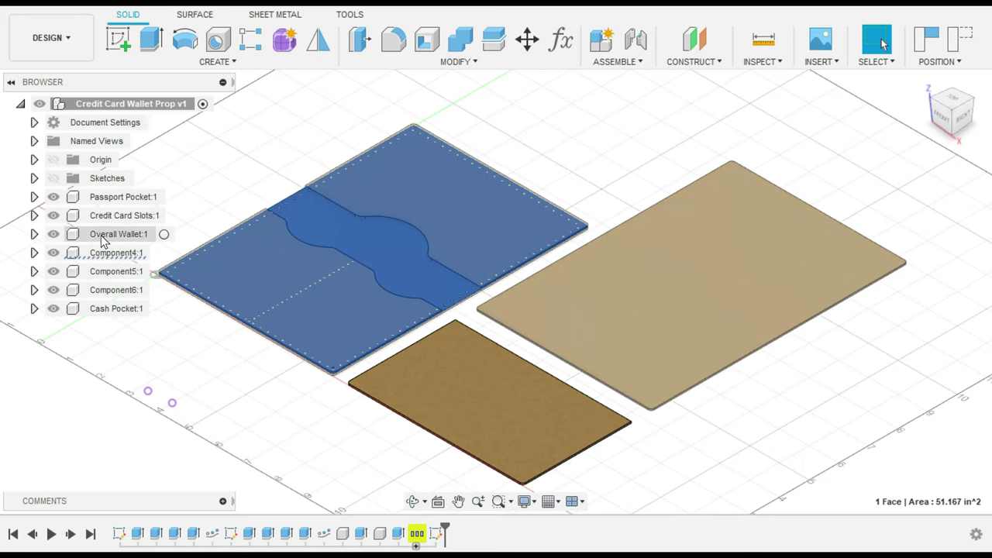
key("a")
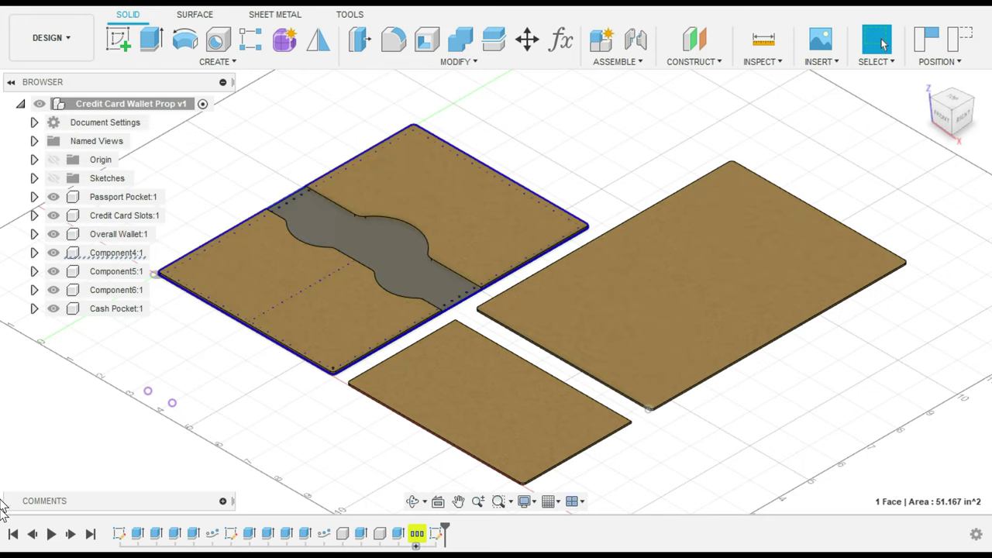
scroll(787, 375, "down", 5)
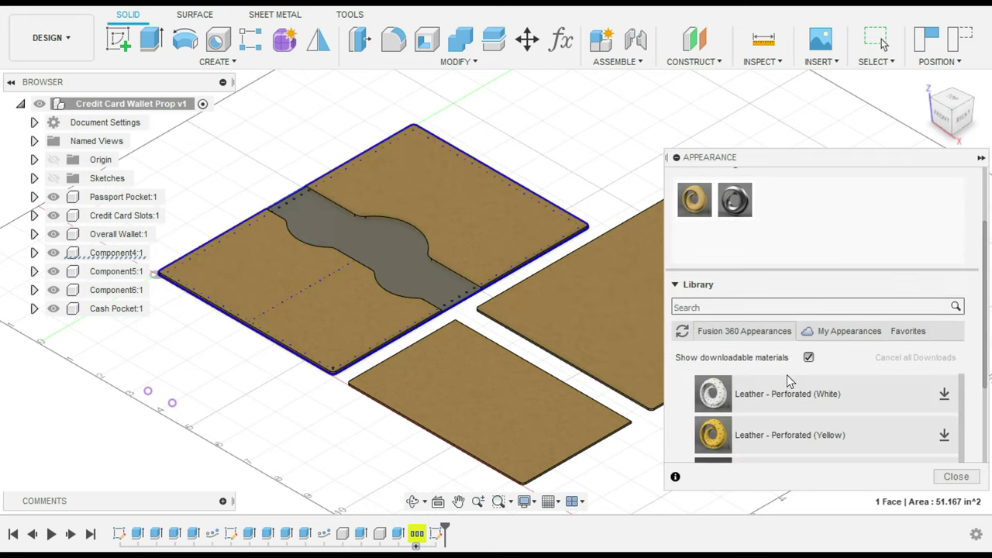
left_click_drag(718, 396, 92, 219)
left_click_drag(97, 257, 97, 257)
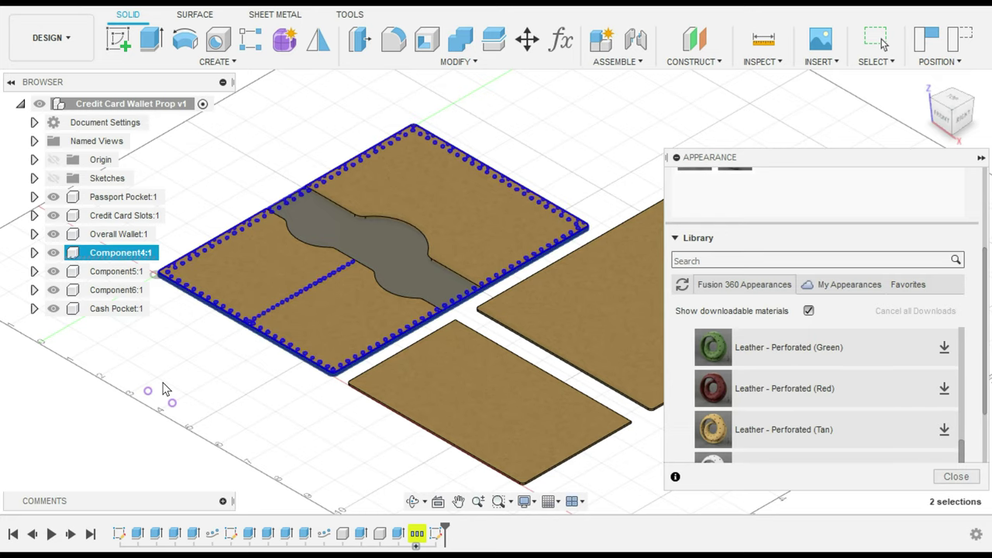
key("Escape")
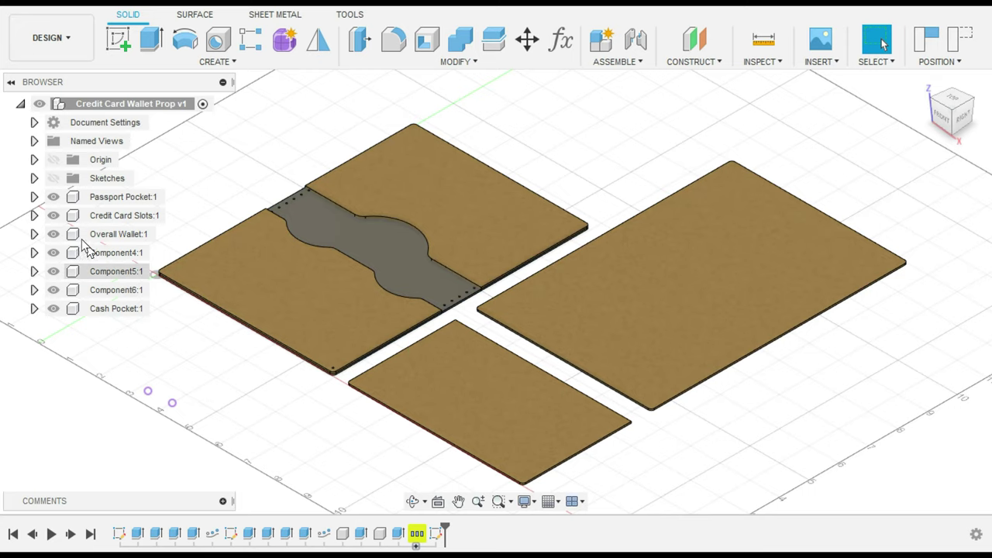
- Hide Passport Pocket, toggle Credit Card Slots off and back on, then select Cash Pocket
left_click(53, 197)
left_click(54, 216)
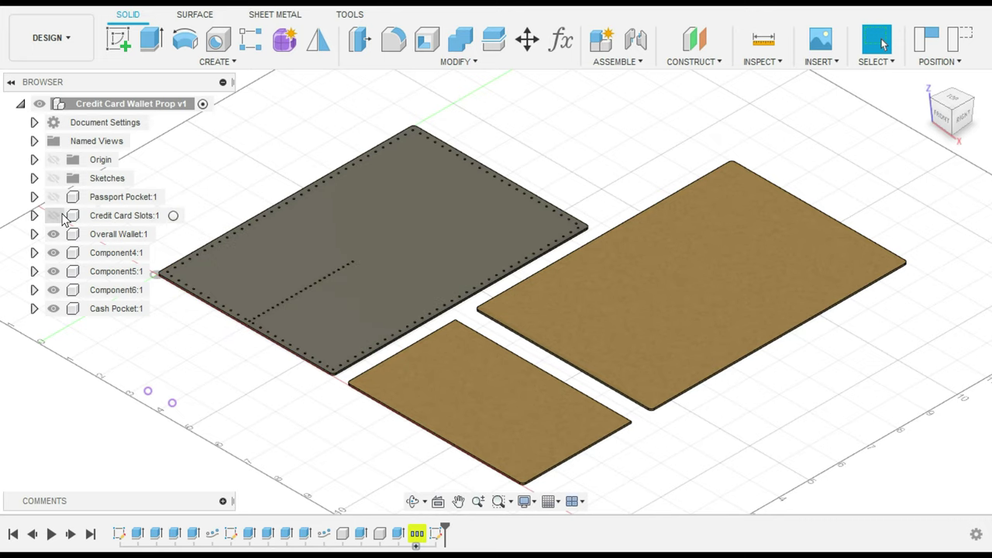
left_click(53, 216)
left_click(71, 198)
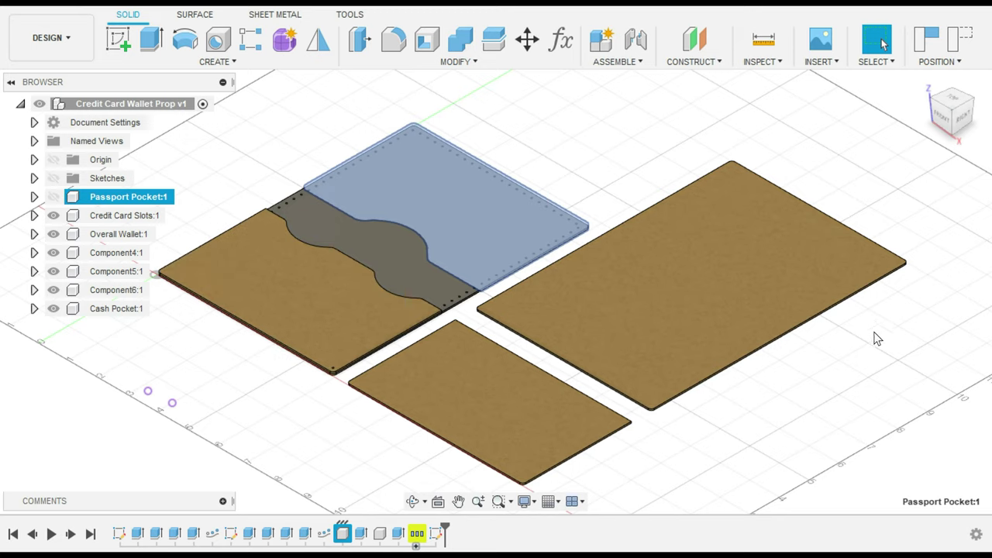
middle_click_drag(874, 338, 816, 336)
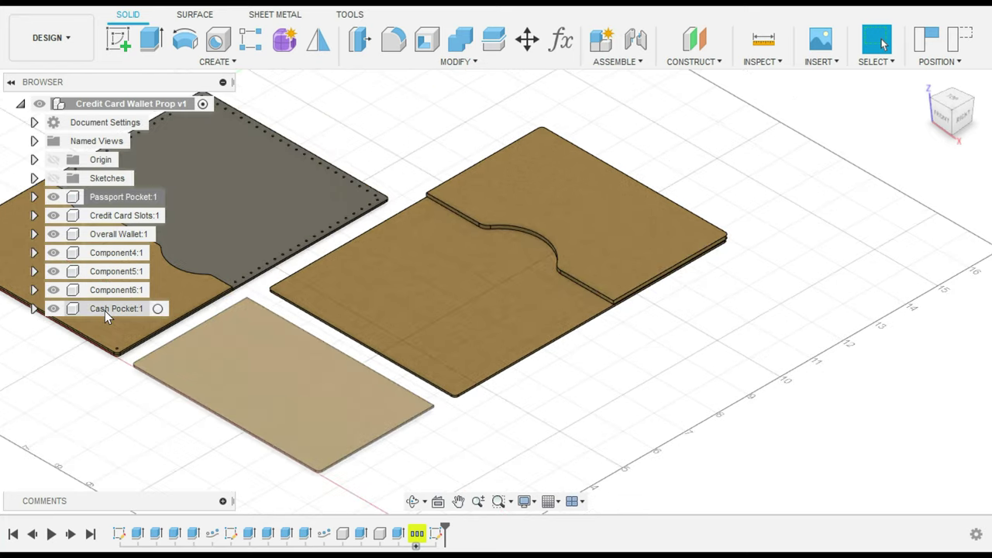
left_click(108, 308)
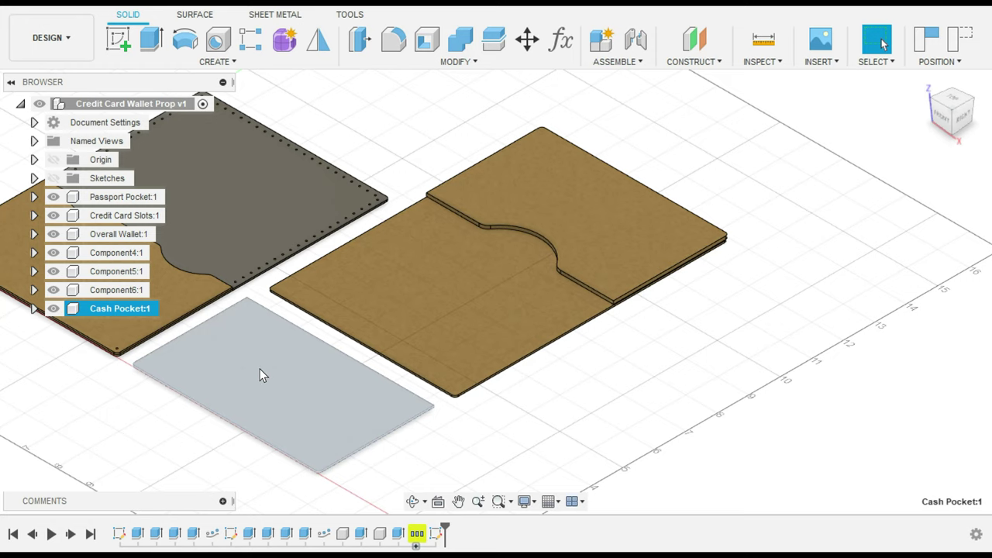
- Move the Cash Pocket 4.281 in along Y onto the front half of the right panel
right_click(260, 369)
left_click(195, 124)
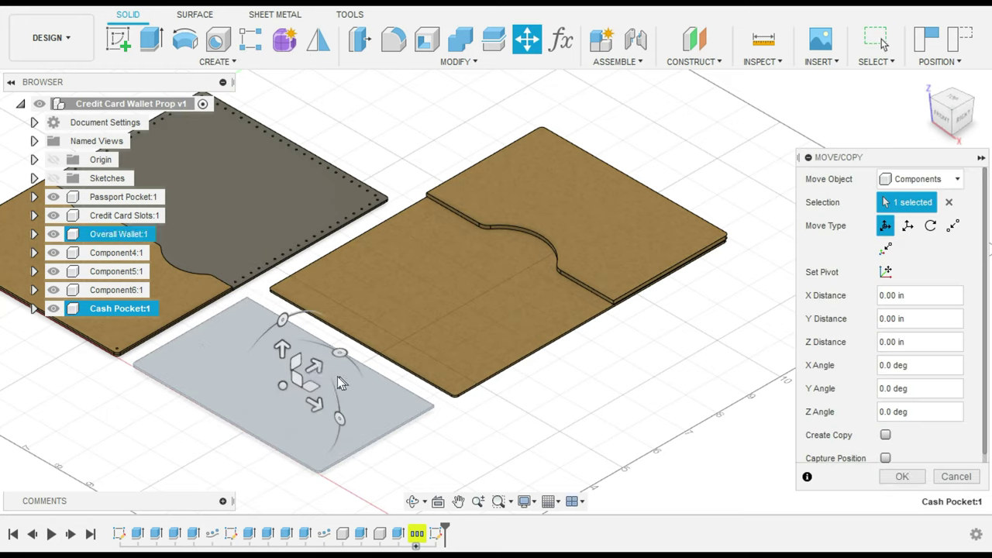
left_click_drag(313, 365, 444, 284)
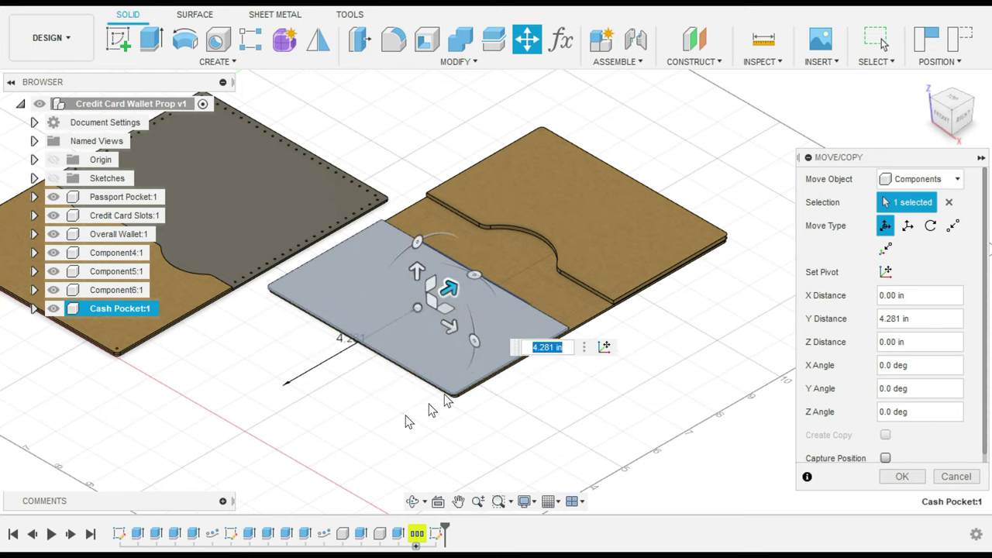
left_click(900, 476)
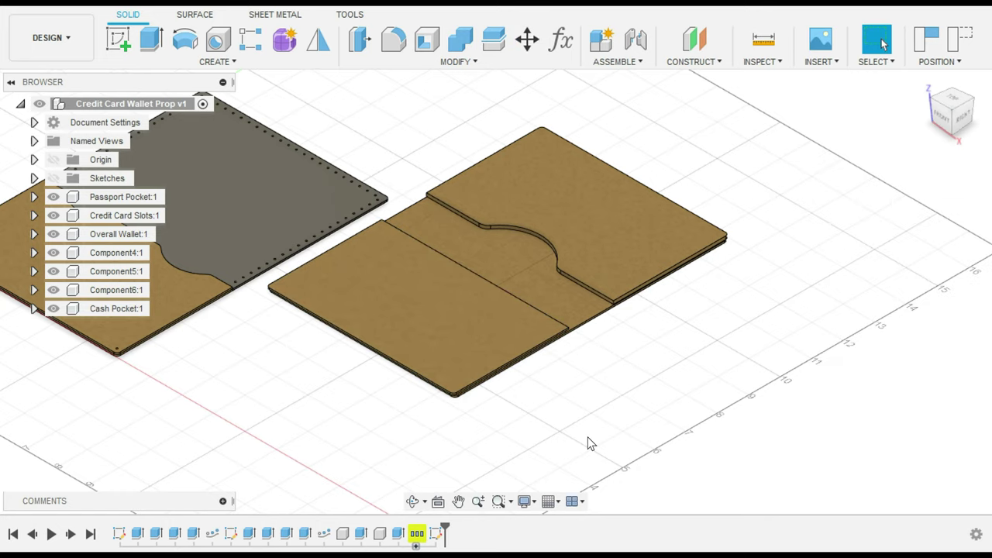
- Select the Credit Card Slots component and start moving it, dragging along X then Y
left_click(177, 313)
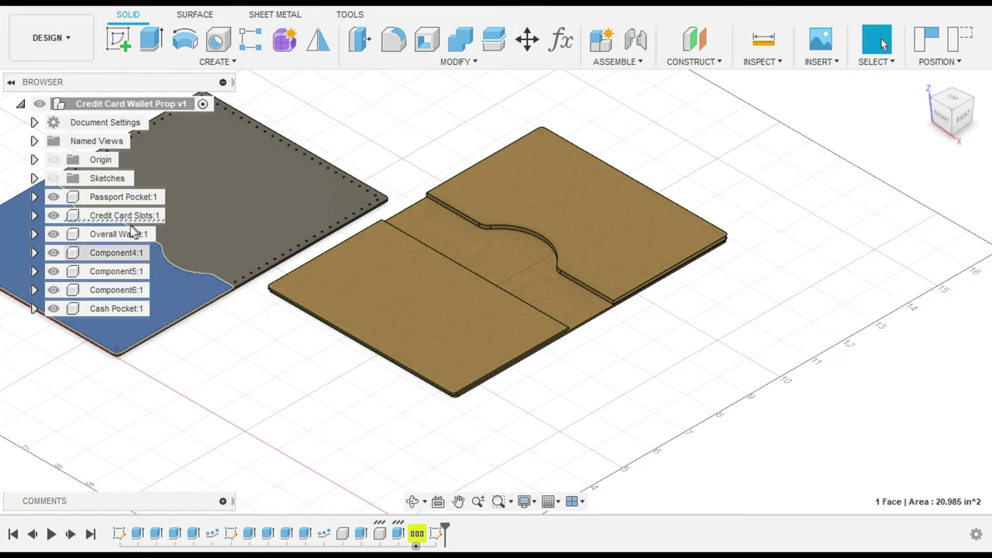
left_click(128, 217)
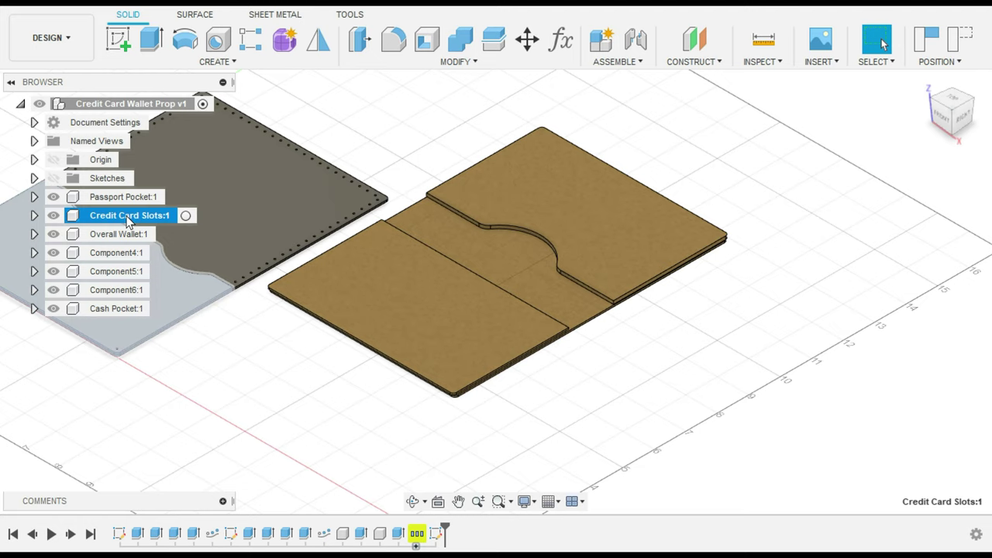
right_click(189, 301)
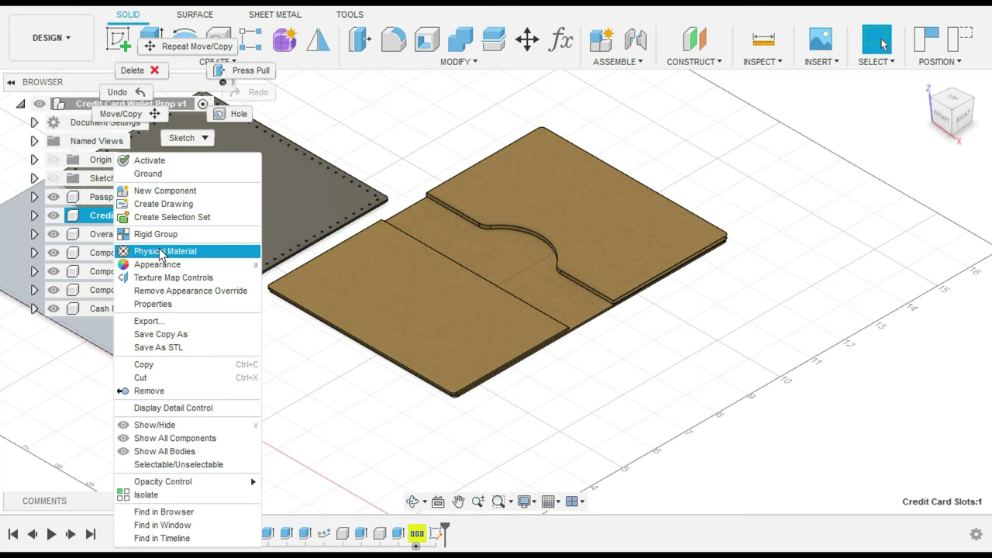
left_click(121, 114)
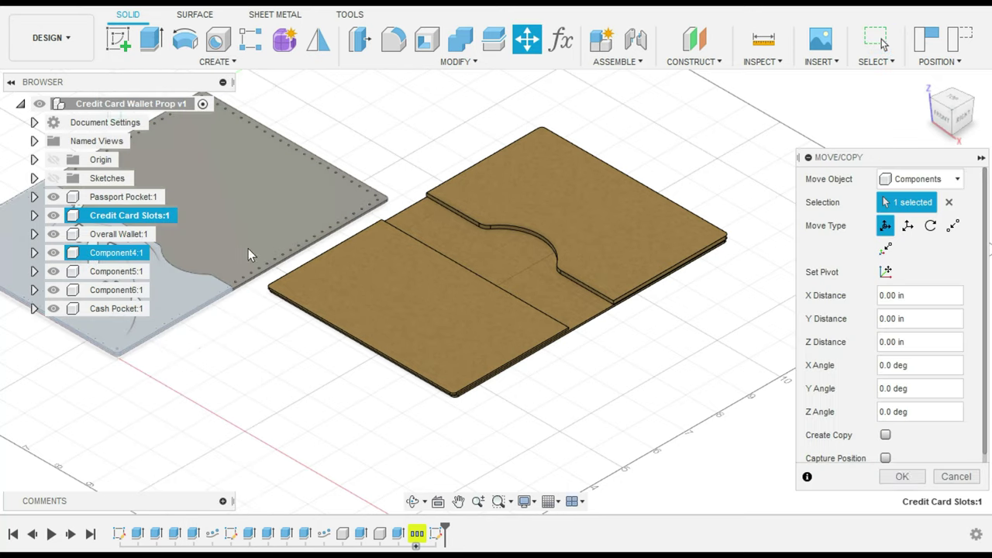
middle_click_drag(185, 357, 339, 399)
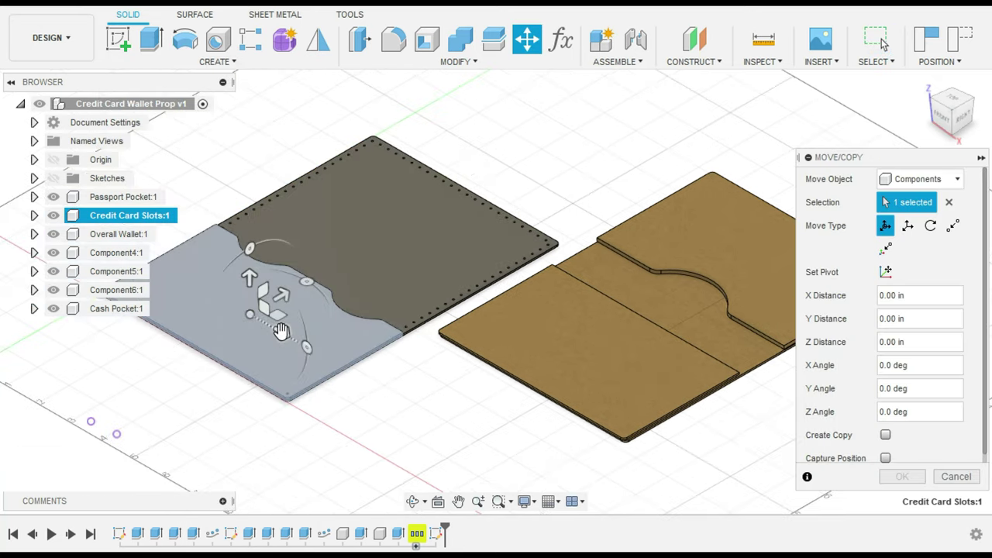
left_click_drag(281, 331, 528, 385)
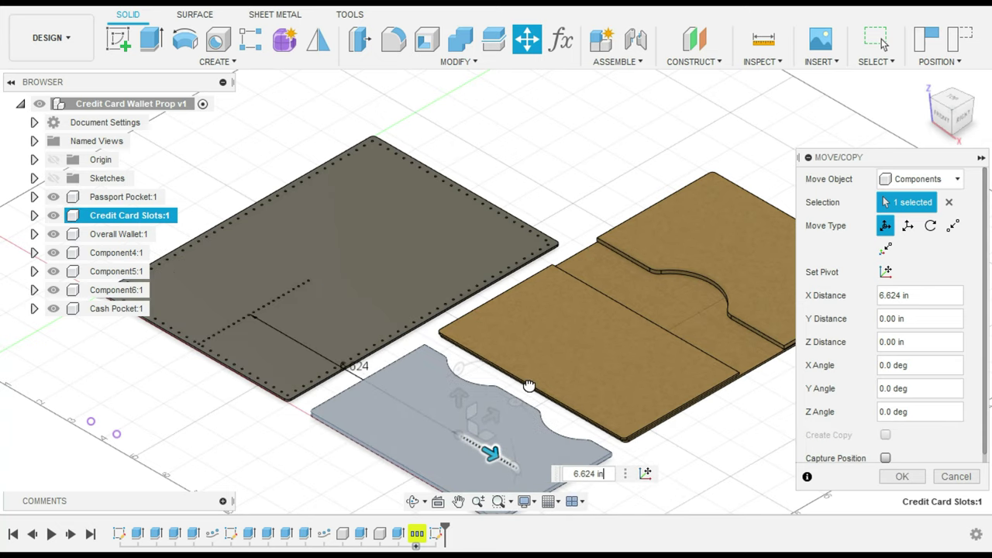
left_click_drag(488, 417, 593, 309)
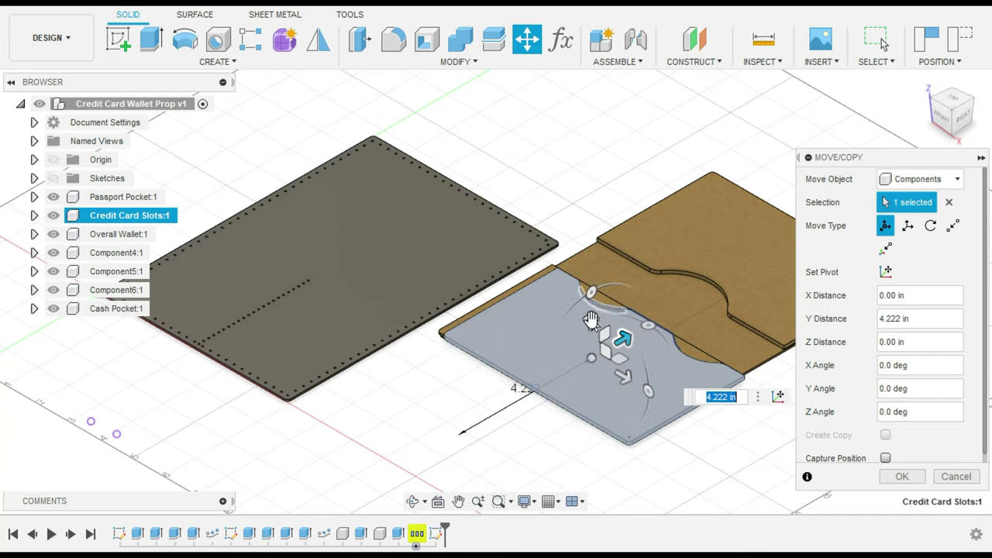
- Move the slots point-to-point from their corner onto the lower pocket layer's corner
left_click(953, 225)
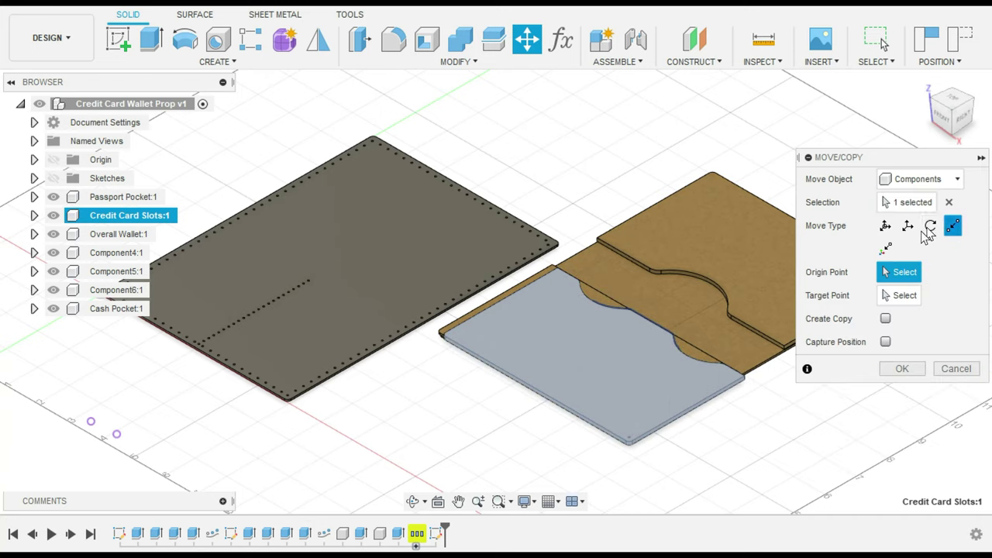
scroll(453, 345, "up", 2)
scroll(454, 344, "up", 2)
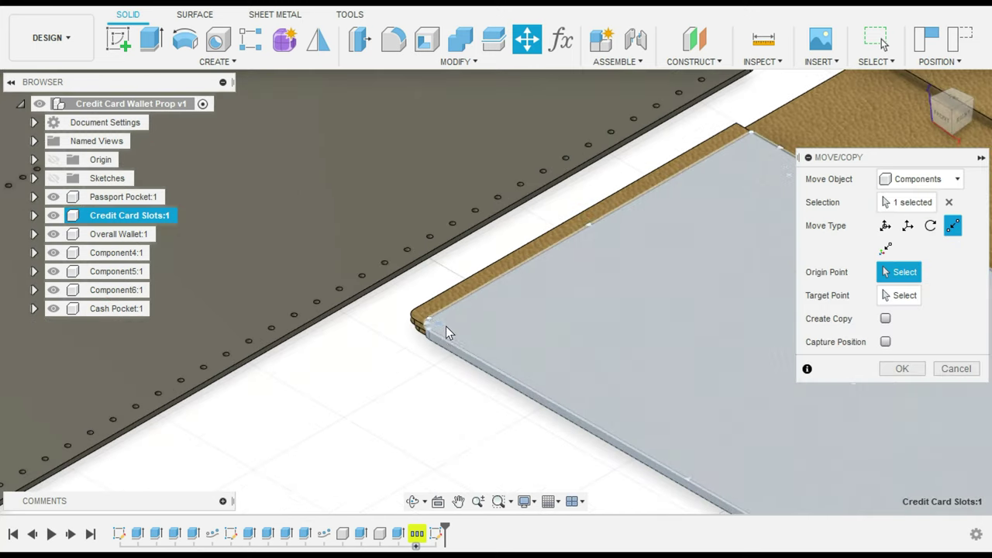
left_click(419, 321)
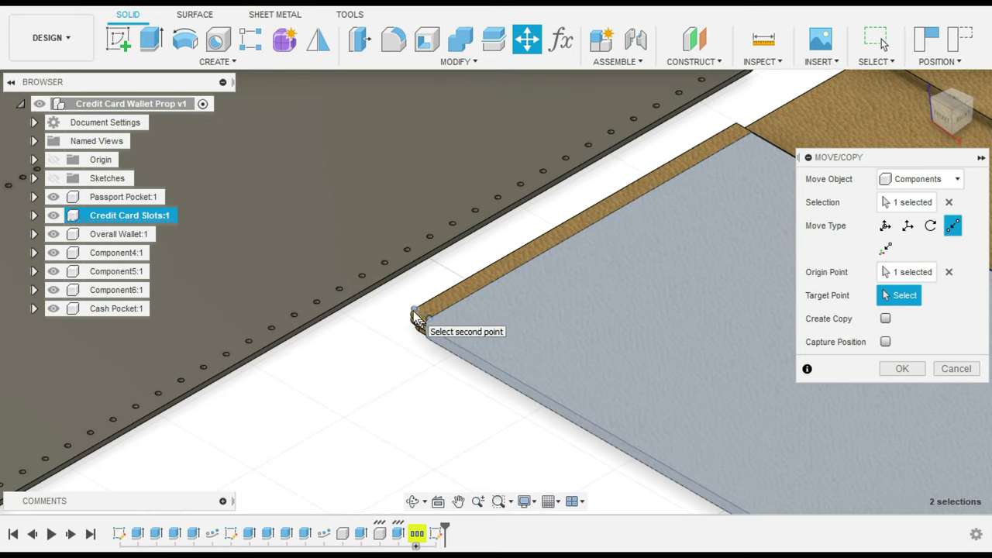
left_click(415, 320)
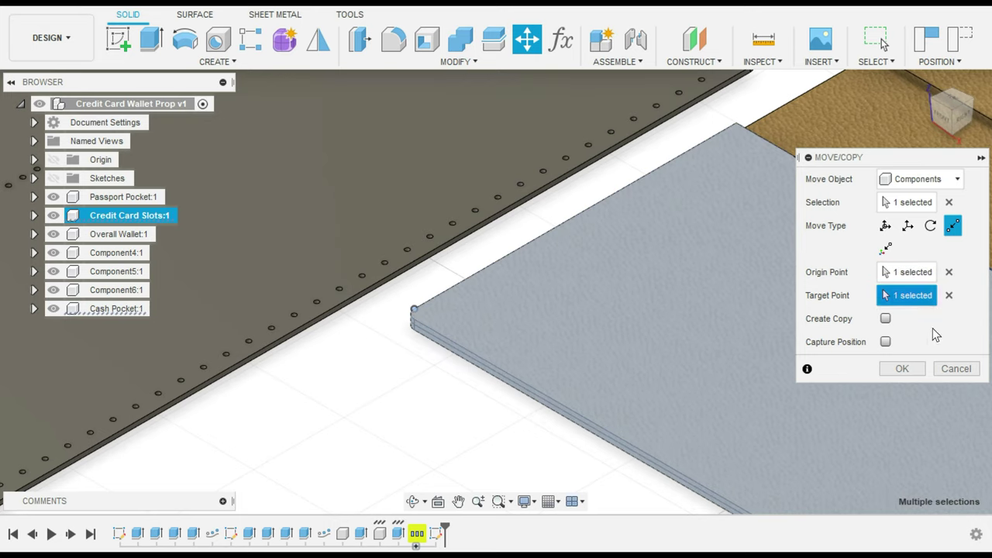
left_click(902, 369)
scroll(620, 381, "down", 2)
middle_click_drag(619, 382, 489, 364)
scroll(488, 365, "down", 2)
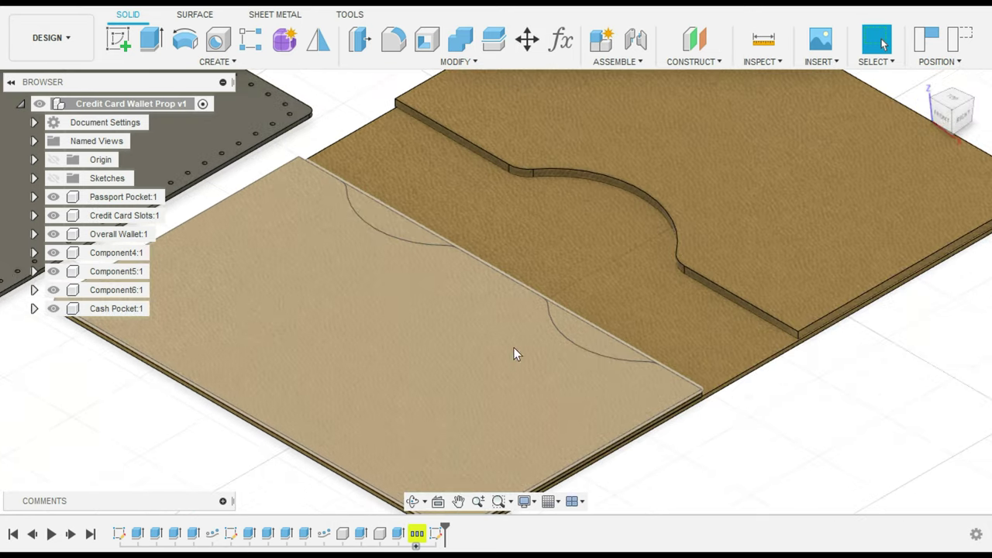
scroll(513, 347, "up", 3)
scroll(852, 434, "down", 4)
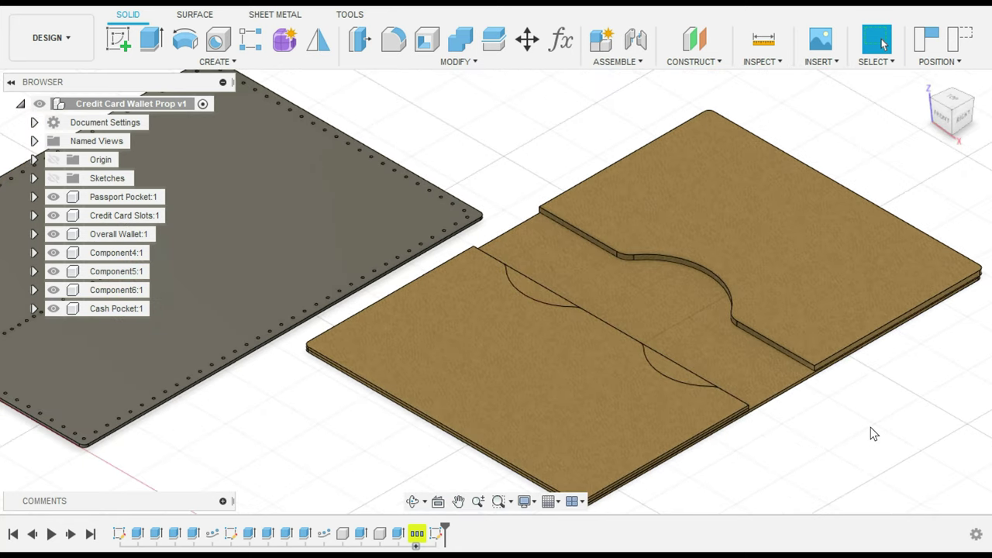
- Apply Leather (Generic) to the Credit Card Slots and Passport Pocket parts
key("a")
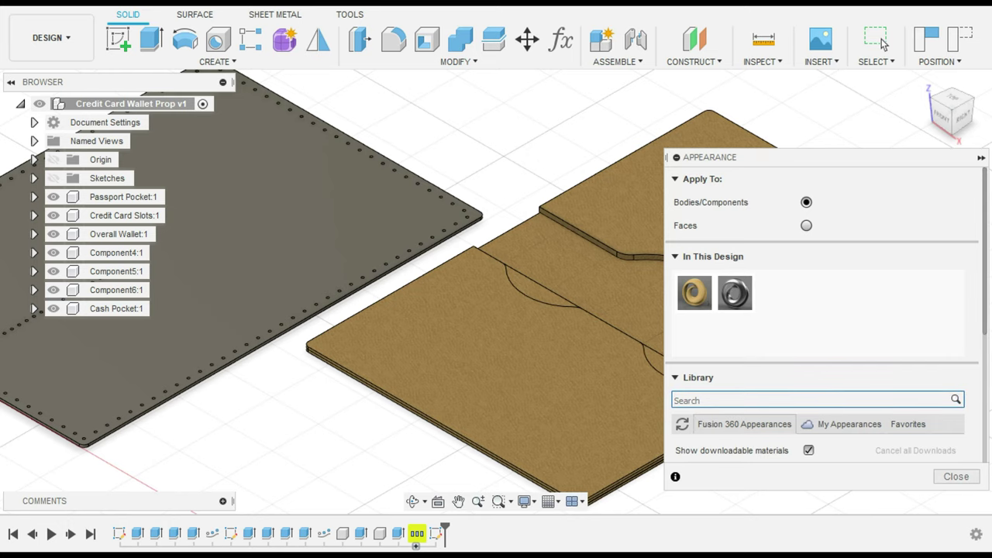
left_click(457, 501)
left_click_drag(270, 398, 100, 282)
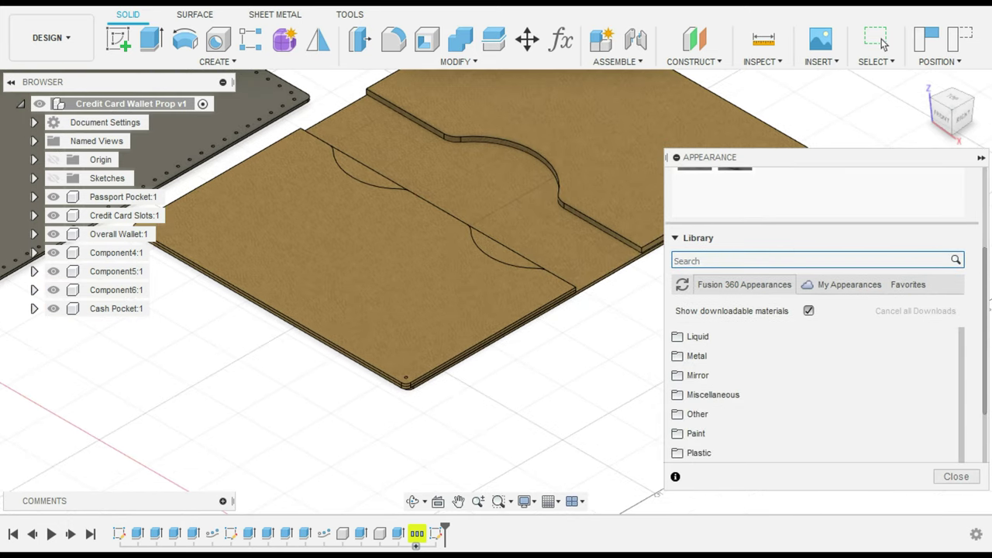
left_click_drag(716, 430, 106, 205)
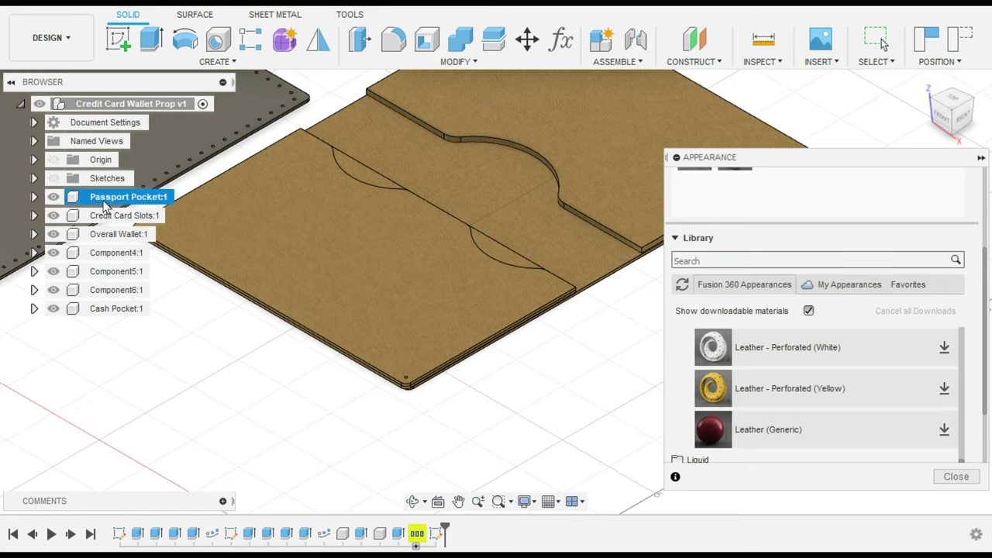
left_click(106, 203)
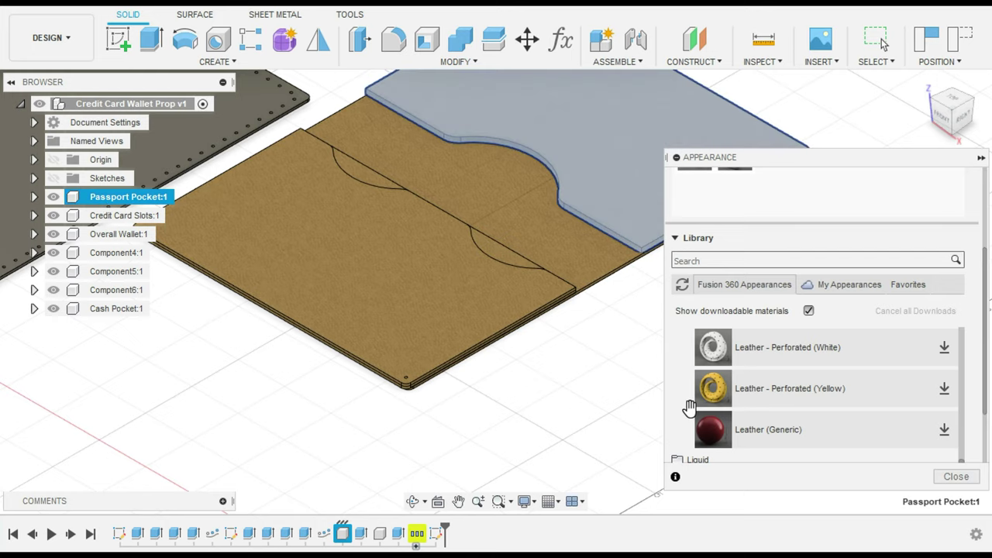
key("Escape")
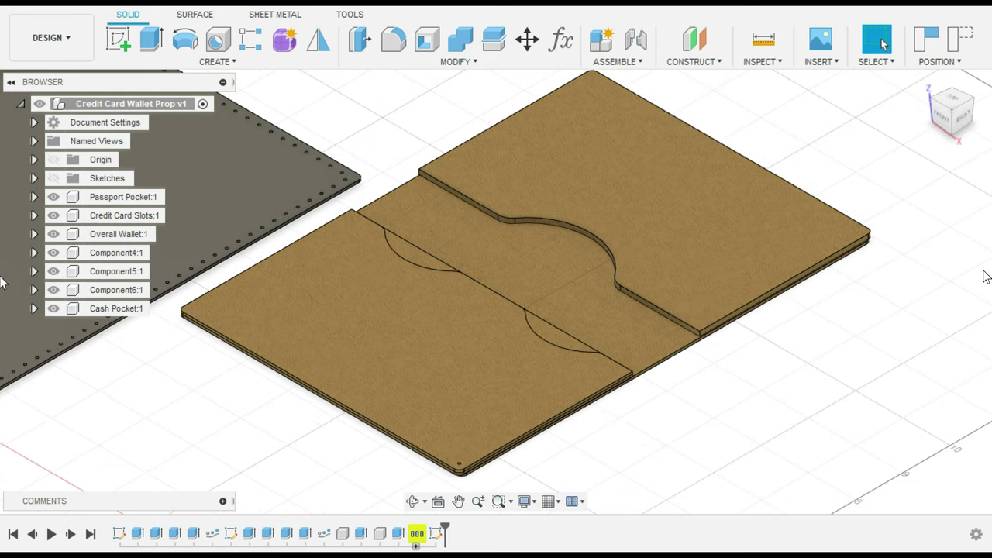
- Reopen the appearance library with A and browse the Leather swatches
key("a")
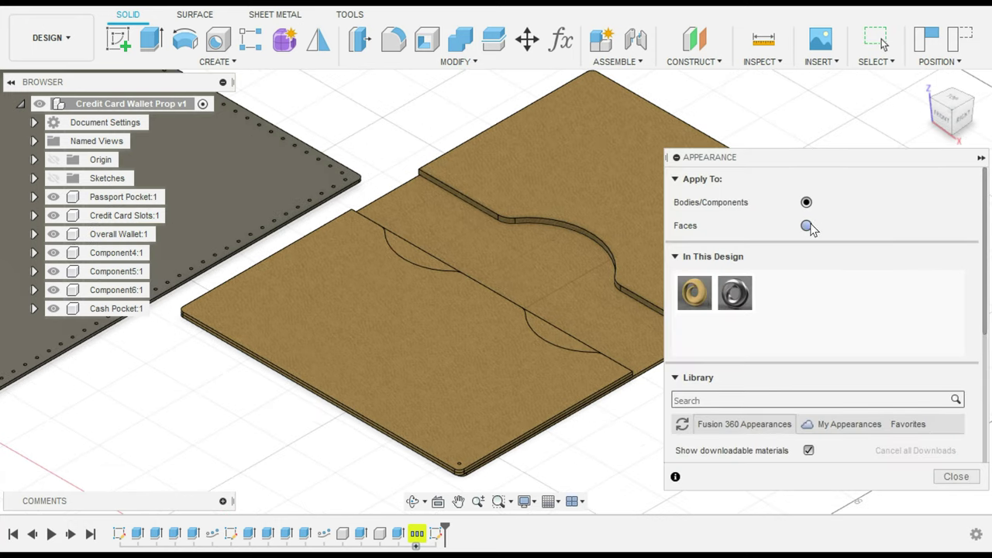
middle_click_drag(637, 457, 533, 353)
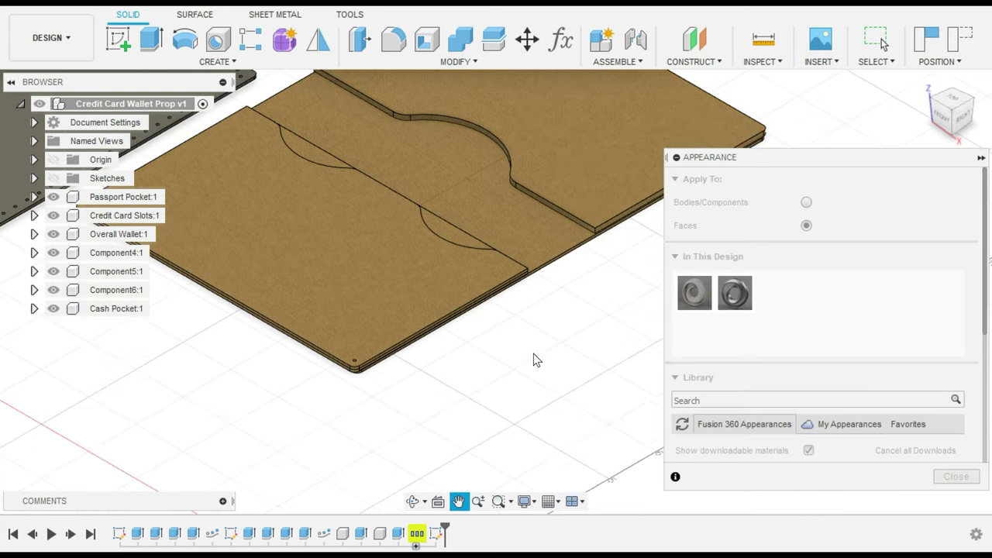
scroll(775, 410, "down", 3)
scroll(783, 409, "up", 5)
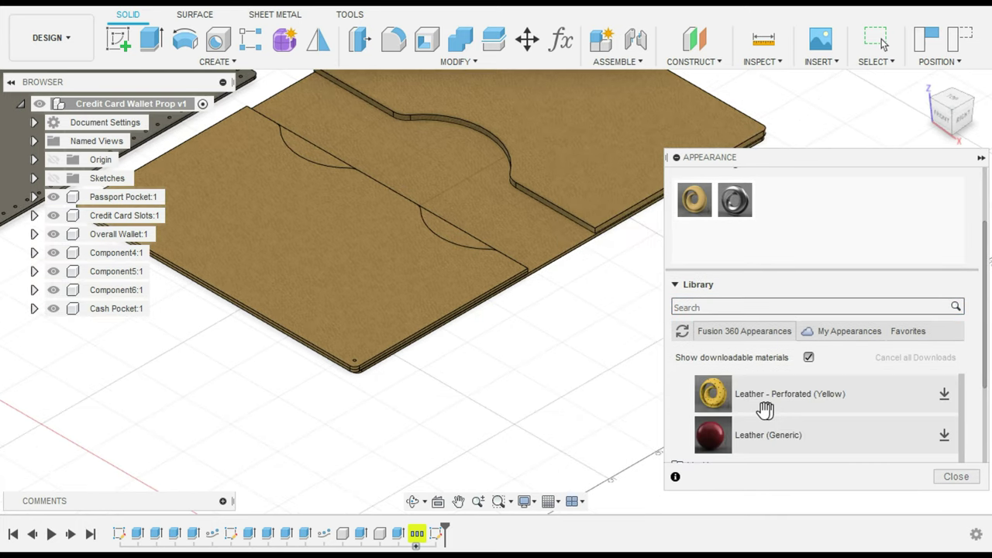
scroll(761, 409, "up", 3)
scroll(761, 409, "down", 1)
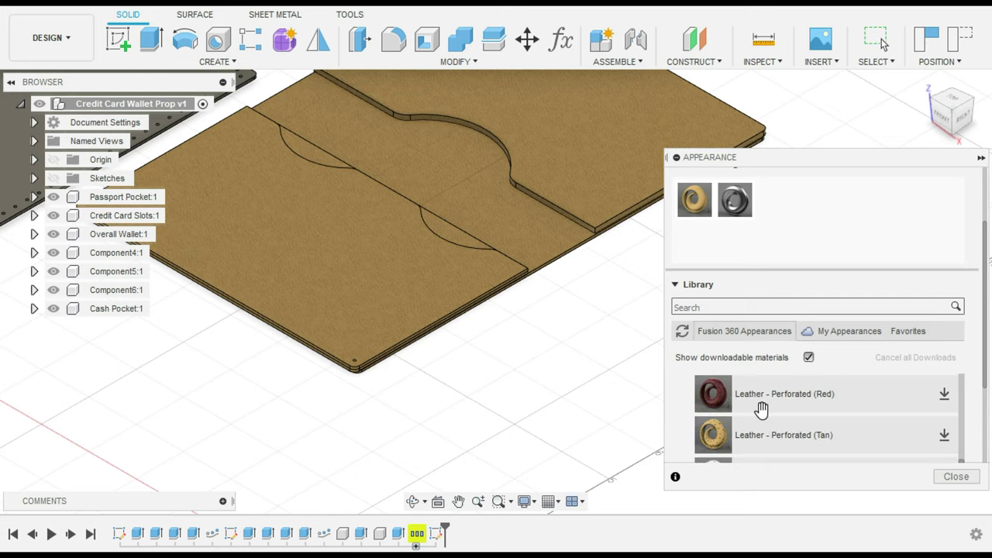
scroll(763, 408, "up", 1)
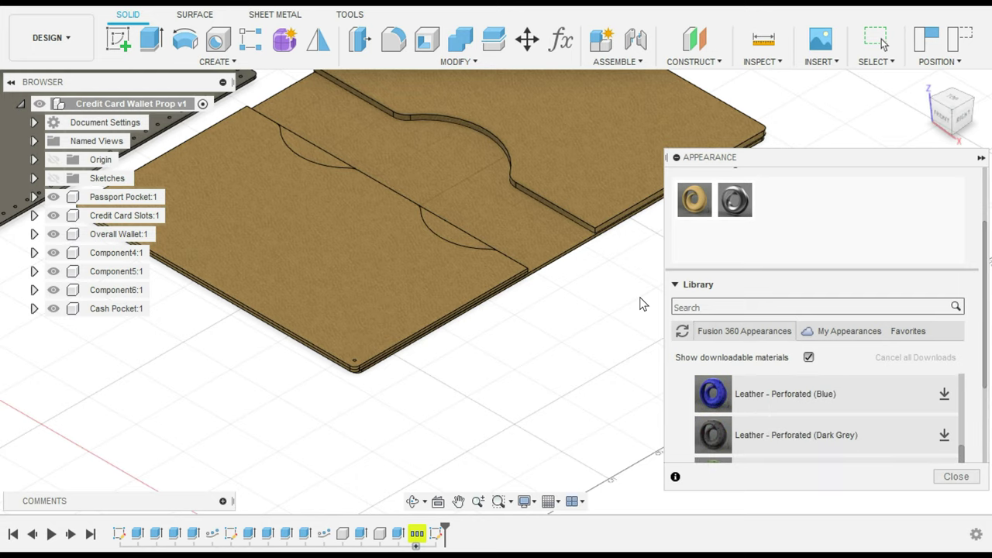
scroll(561, 258, "up", 5)
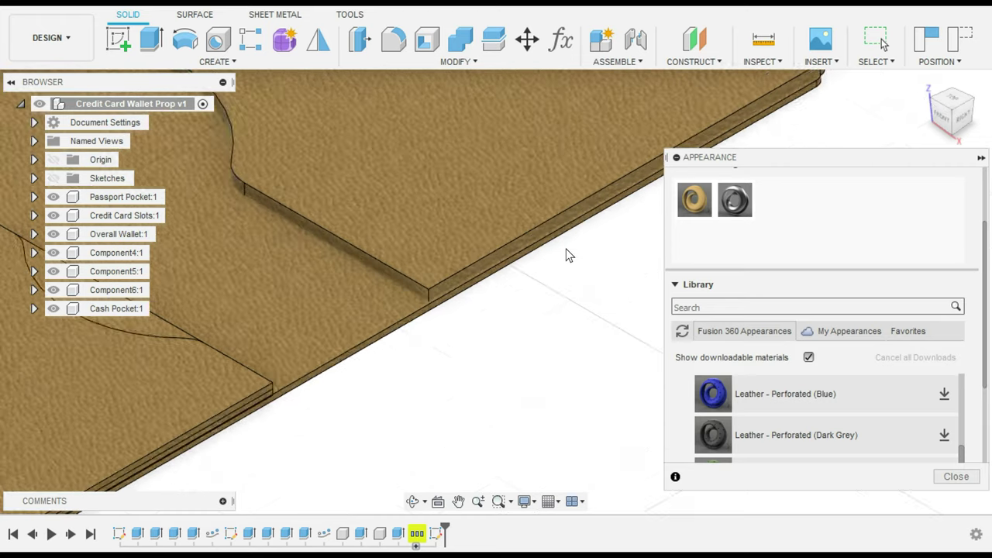
- Select the raised layer's side and long front edge faces for a new appearance
left_click(307, 297)
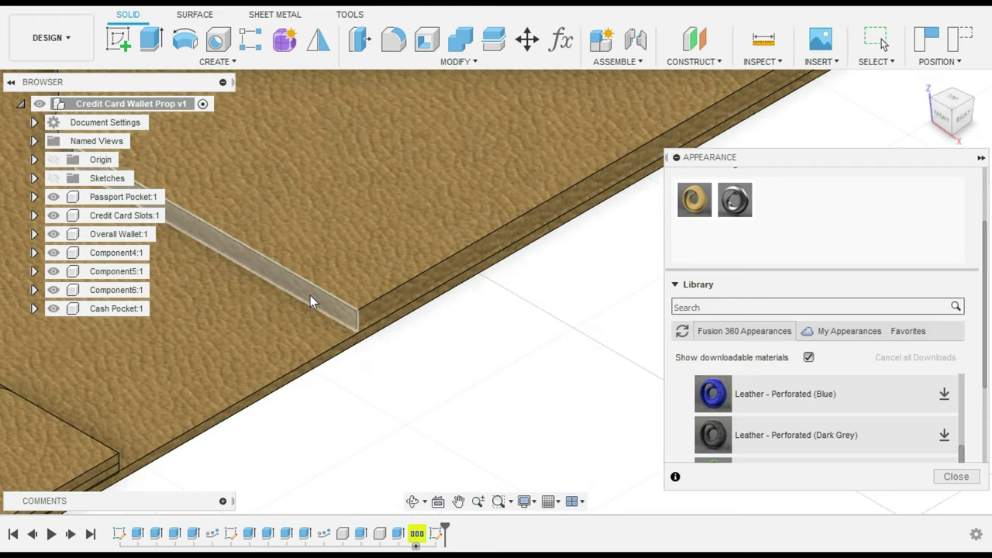
left_click(360, 317, "ctrl")
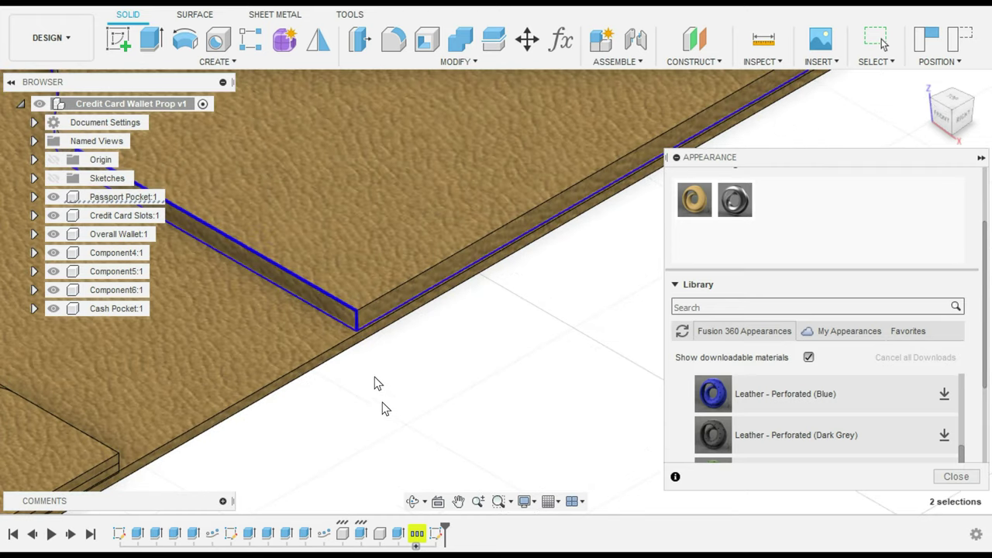
key("Escape")
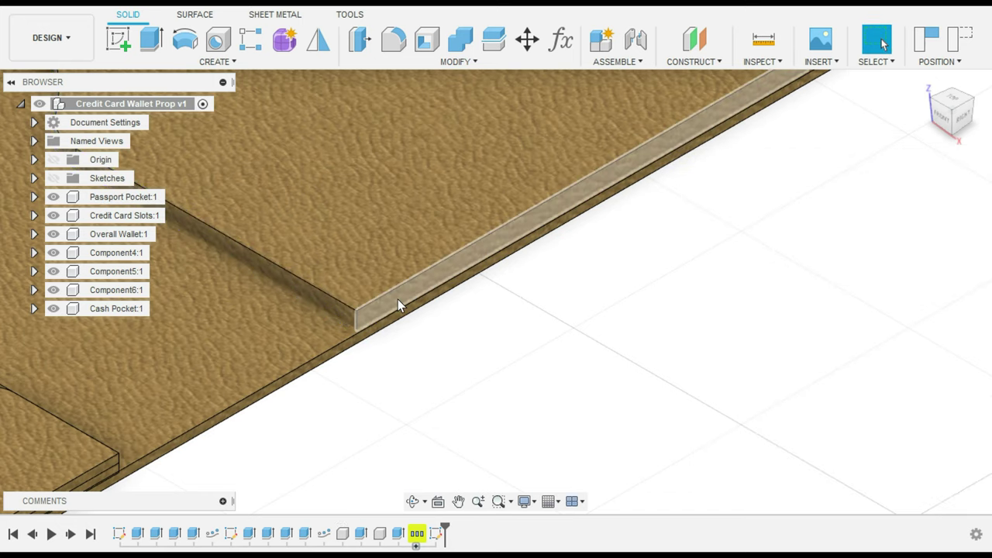
left_click(397, 299)
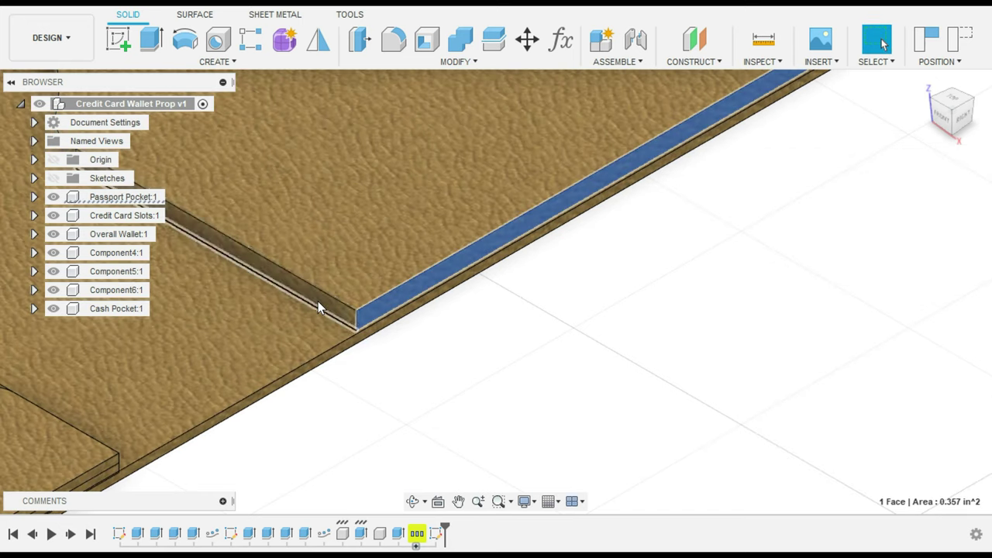
left_click(320, 300, "ctrl")
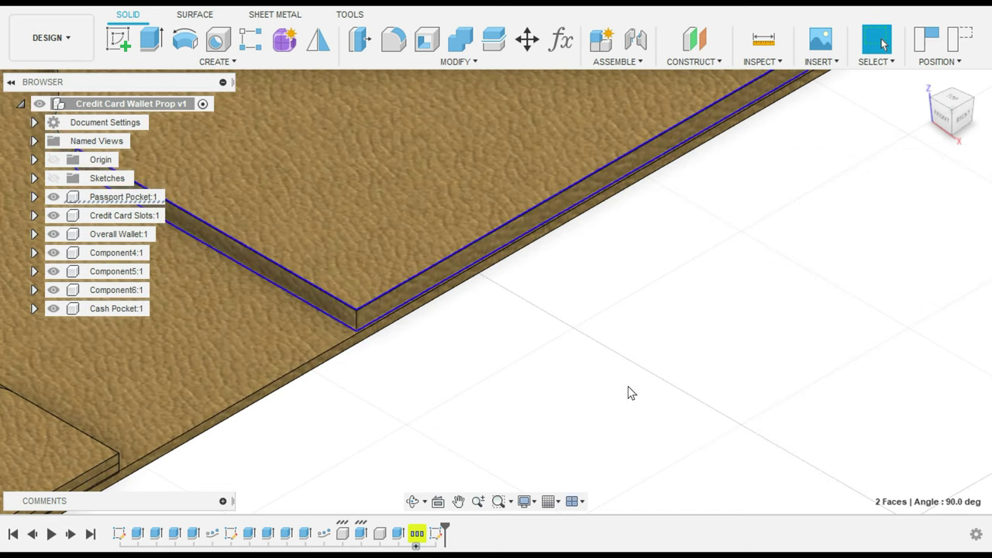
key("a")
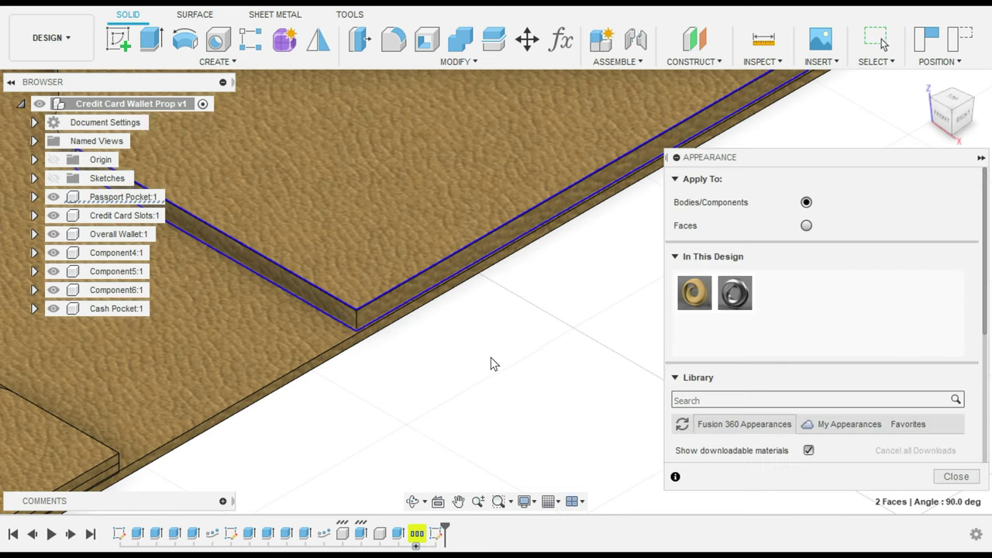
- Refine the edge face selection and drag blue perforated leather onto the strip and cut edges
left_click(474, 260, "ctrl")
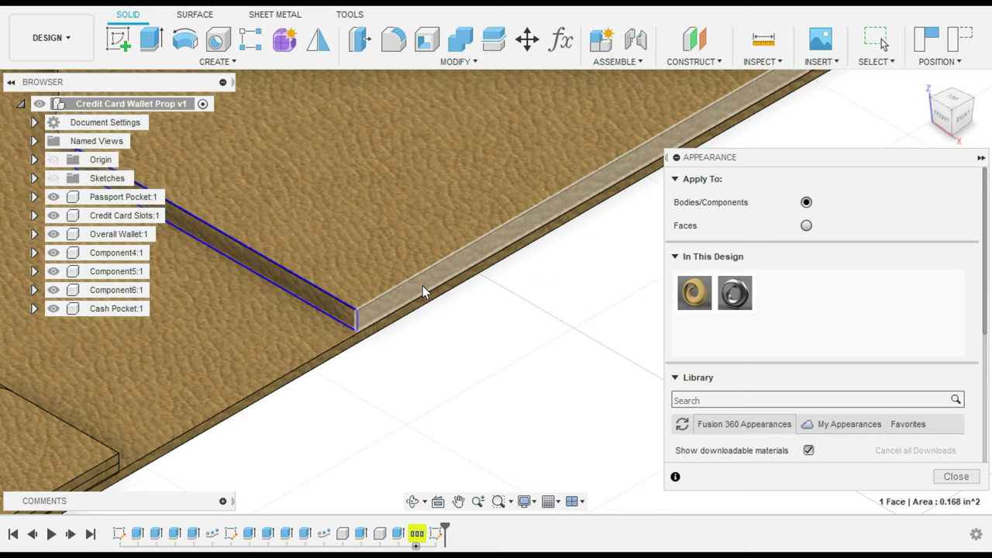
left_click(422, 291, "ctrl")
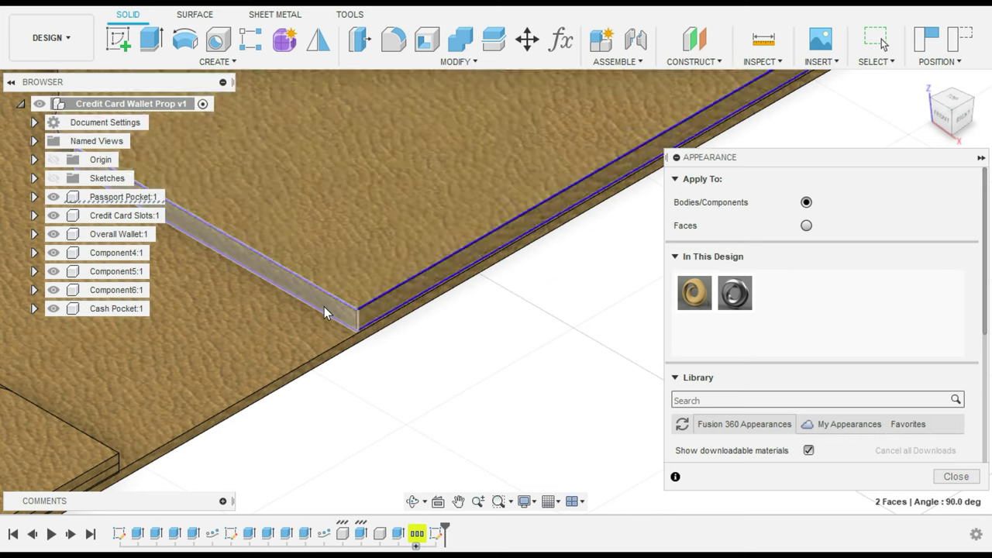
left_click(327, 309, "ctrl")
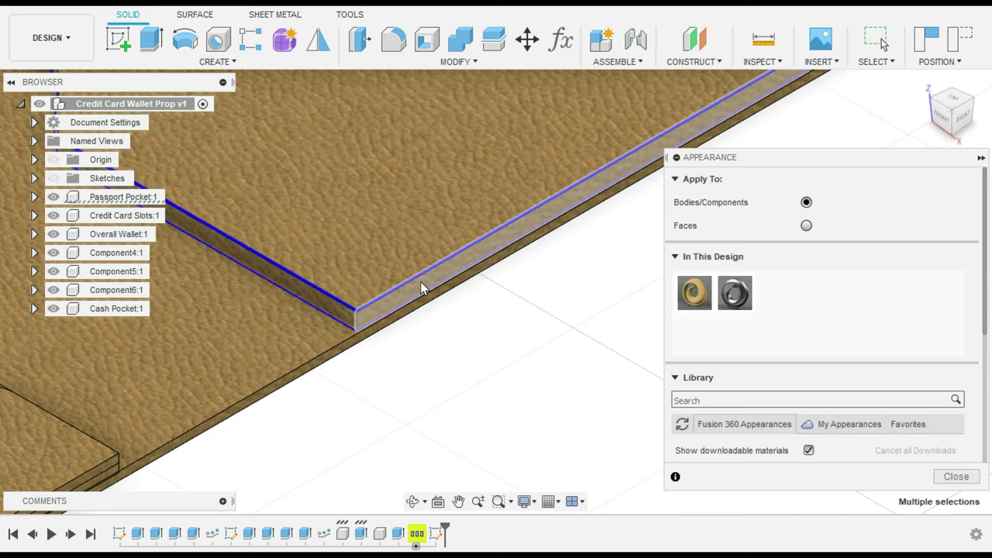
left_click(421, 285, "ctrl")
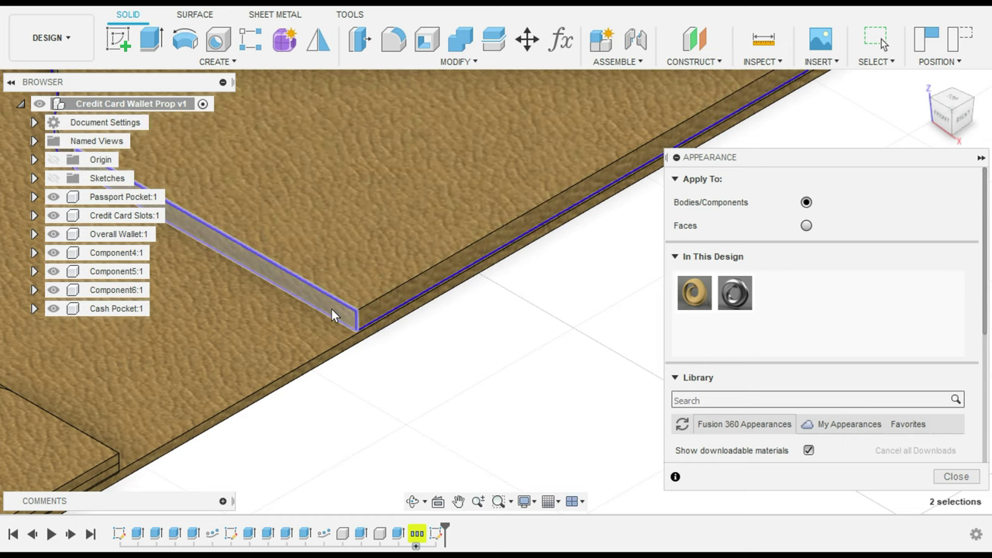
left_click(331, 314)
scroll(746, 324, "down", 3)
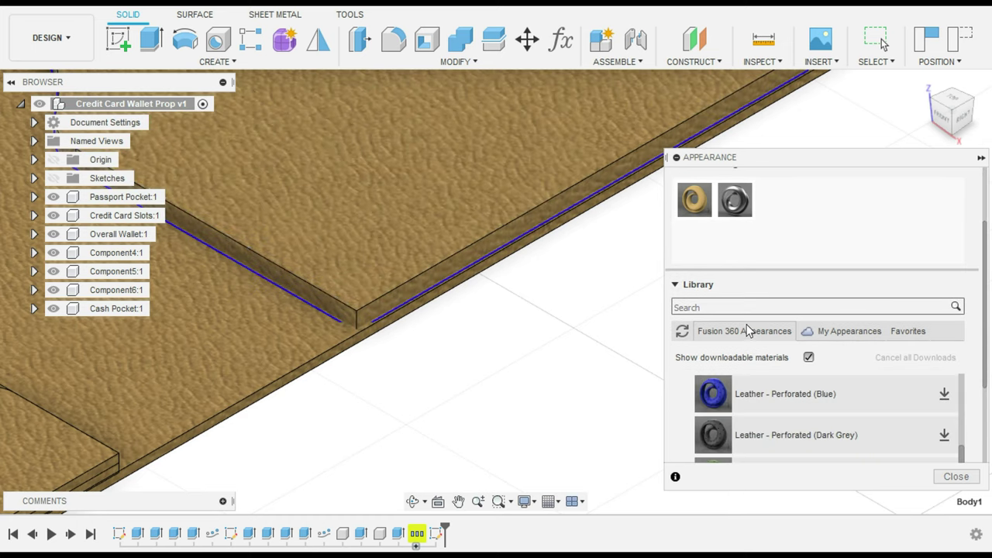
left_click_drag(716, 353, 430, 277)
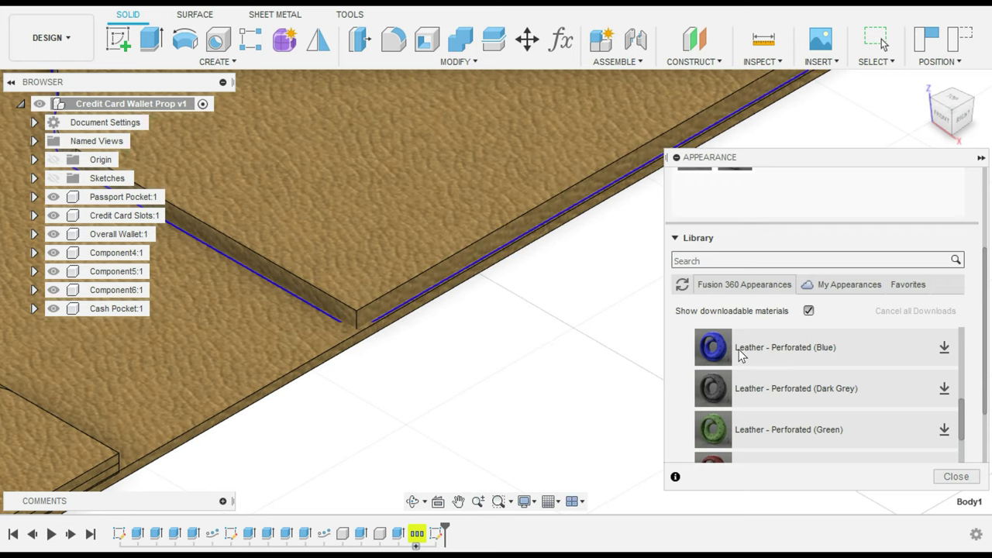
left_click_drag(720, 352, 473, 255)
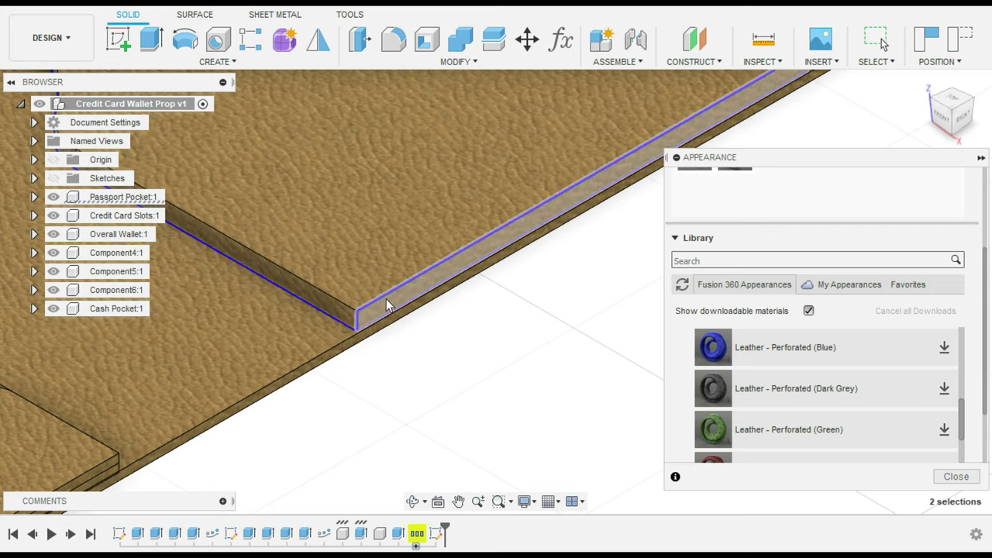
key("Escape")
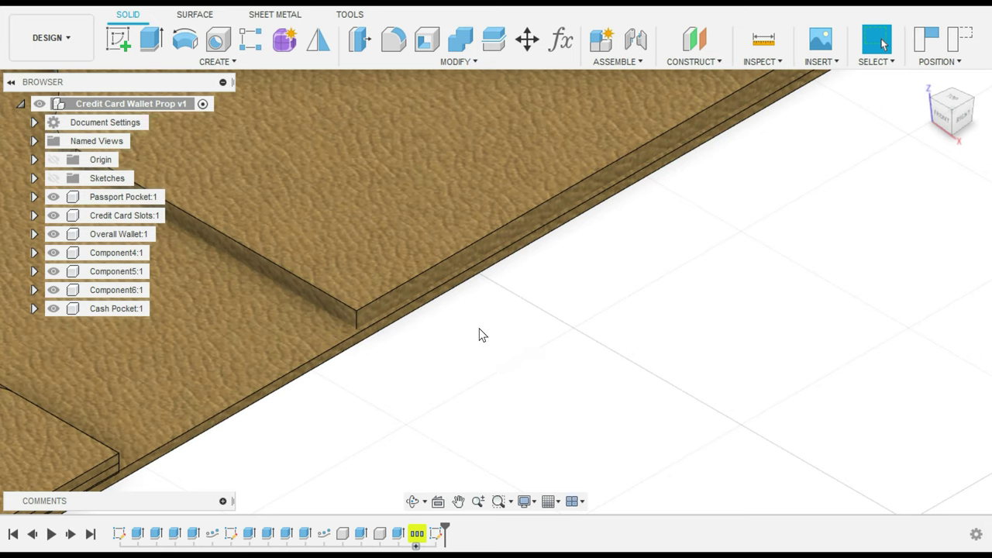
- Set Apply To: Faces and try applying blue perforated leather to the panel's edge face
key("a")
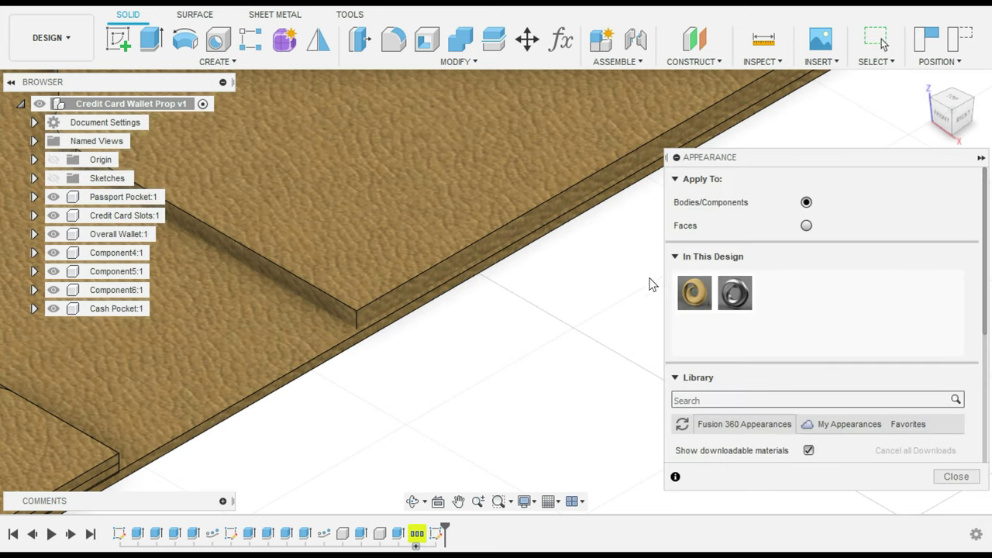
left_click(805, 225)
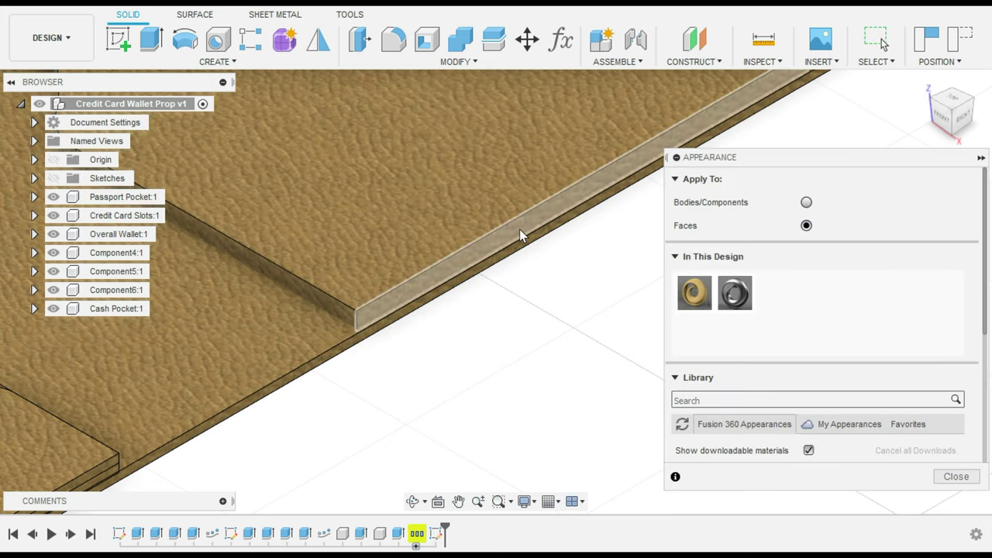
left_click(519, 232)
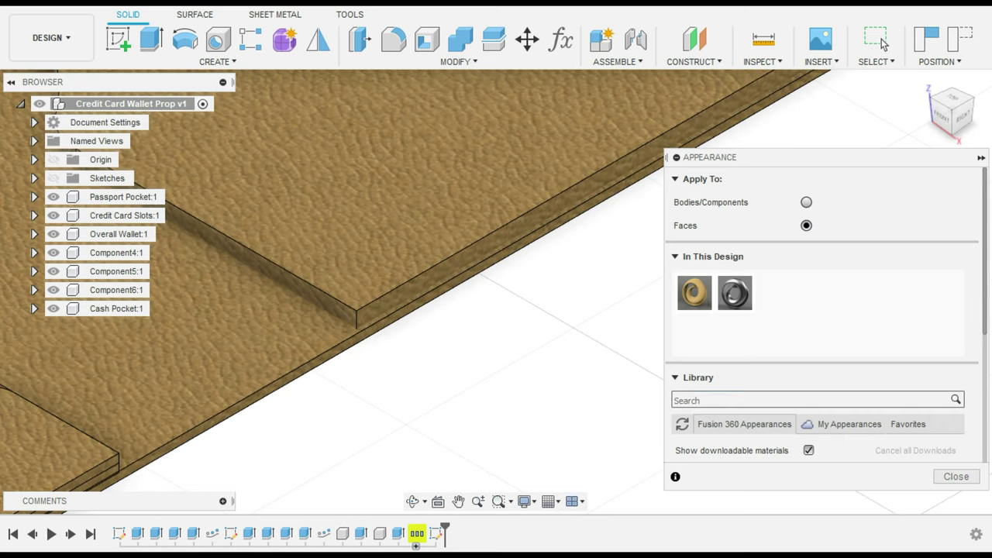
scroll(795, 405, "down", 2)
left_click_drag(709, 395, 542, 288)
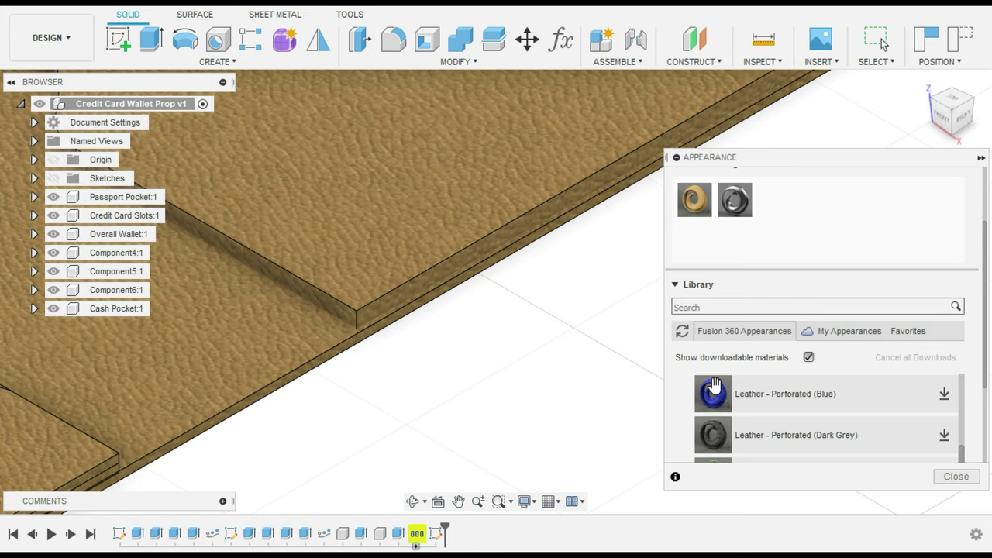
left_click_drag(701, 388, 418, 301)
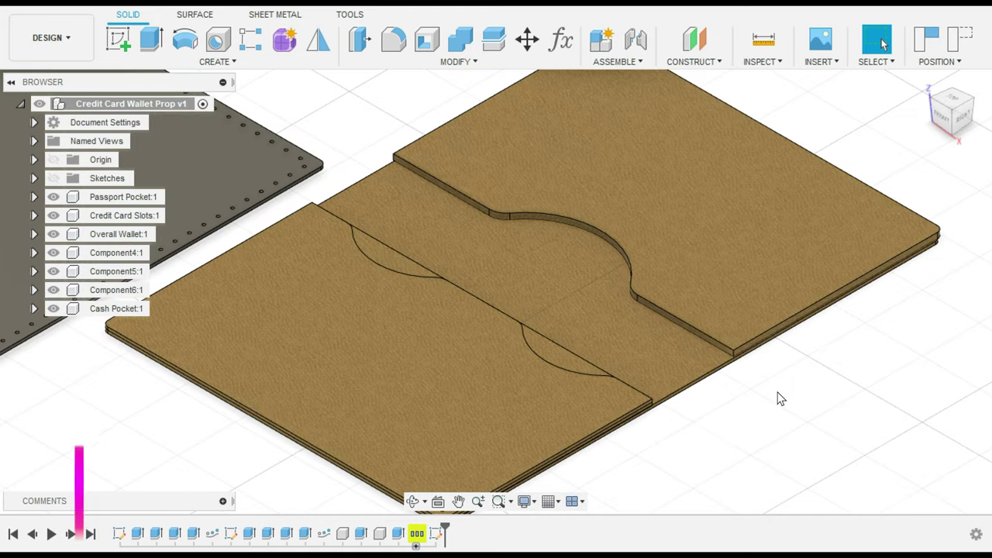
scroll(779, 380, "up", 3)
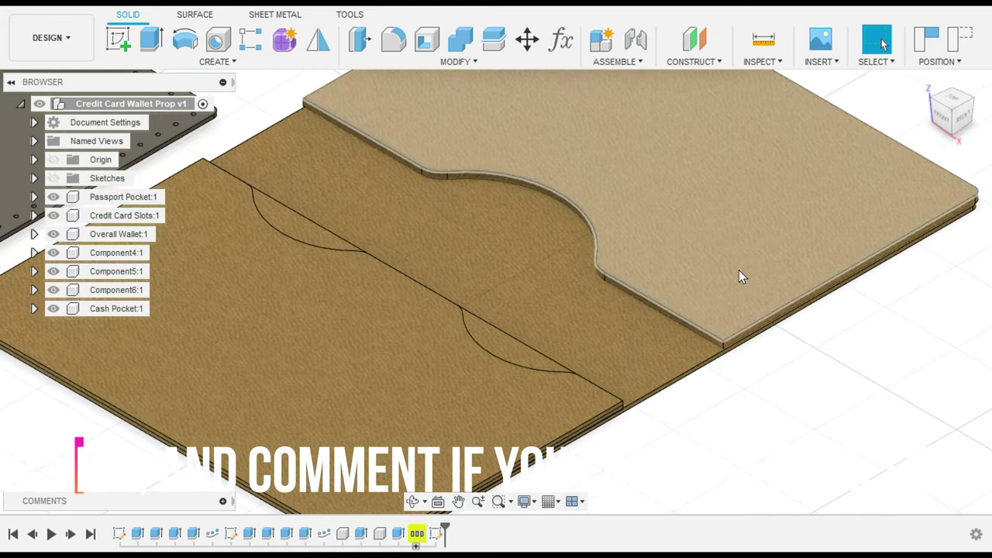
- Find and select Paint - Enamel Glossy (Red) in the appearance Library
key("a")
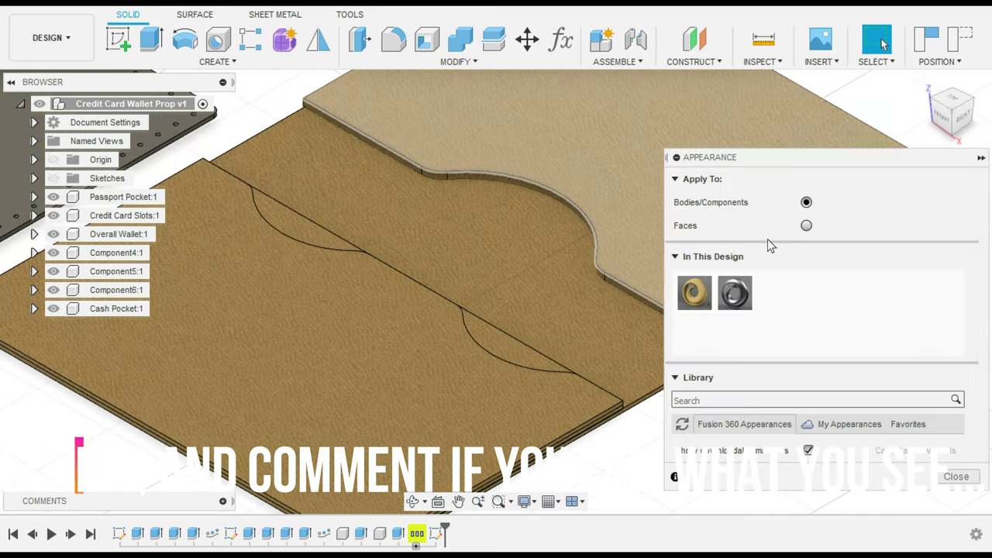
middle_click_drag(640, 451, 524, 467)
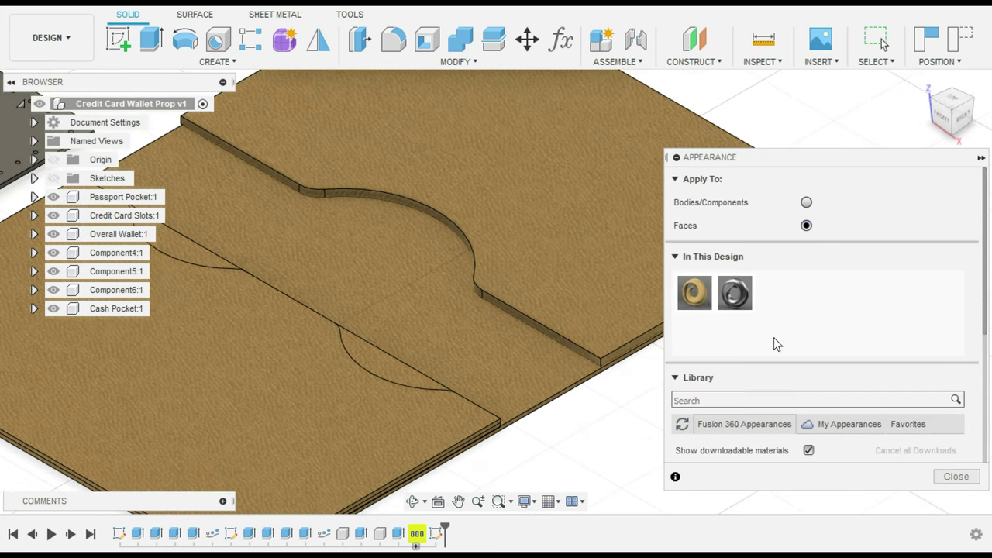
scroll(773, 344, "down", 3)
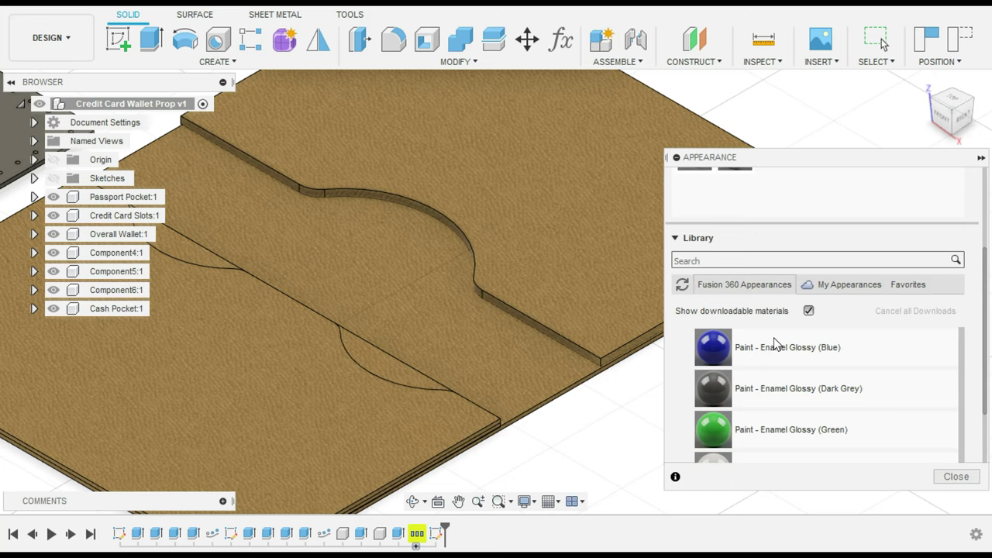
scroll(766, 377, "up", 2)
scroll(765, 376, "down", 4)
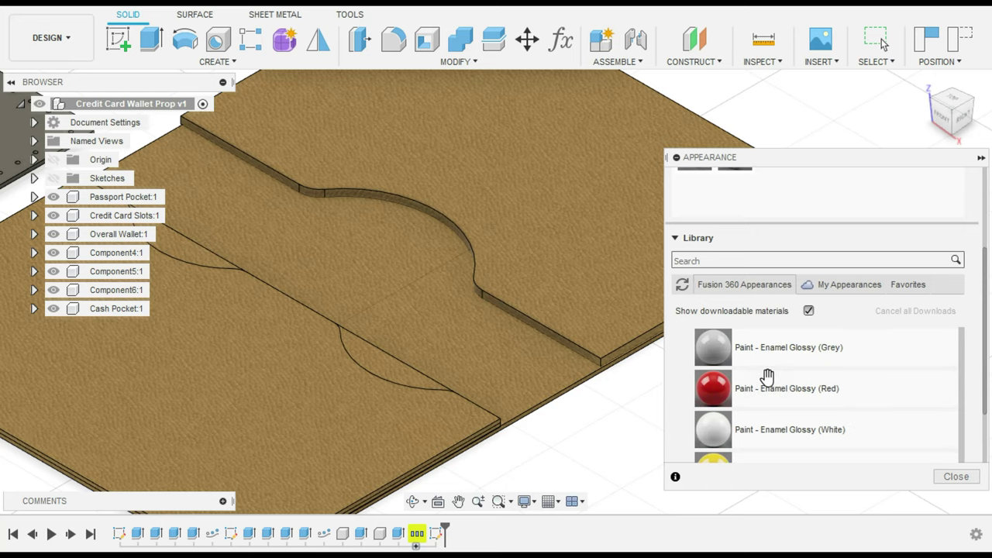
left_click(759, 388)
scroll(626, 372, "up", 4)
left_click_drag(634, 383, 533, 339)
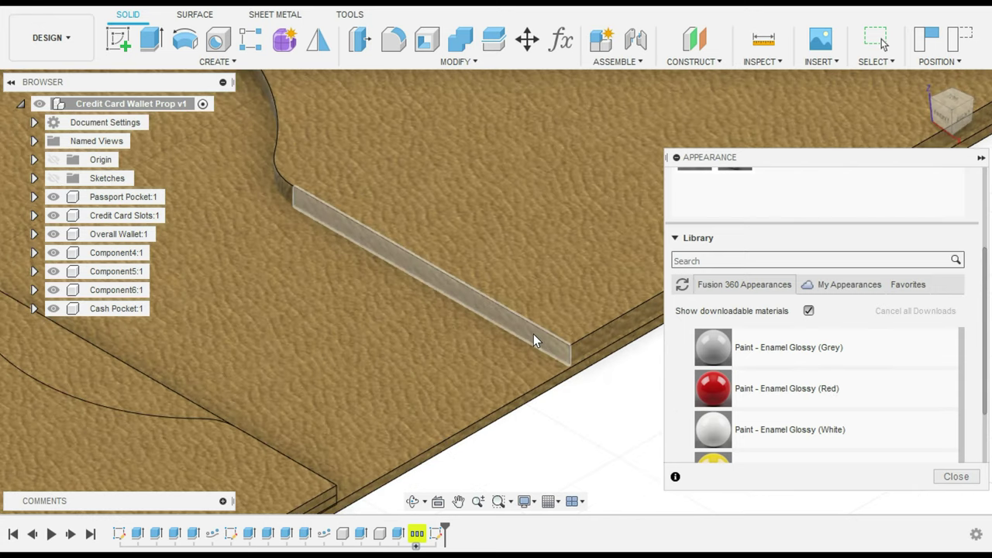
- Paint the straight cut edge face and its adjoining face with red glossy enamel
left_click(534, 339)
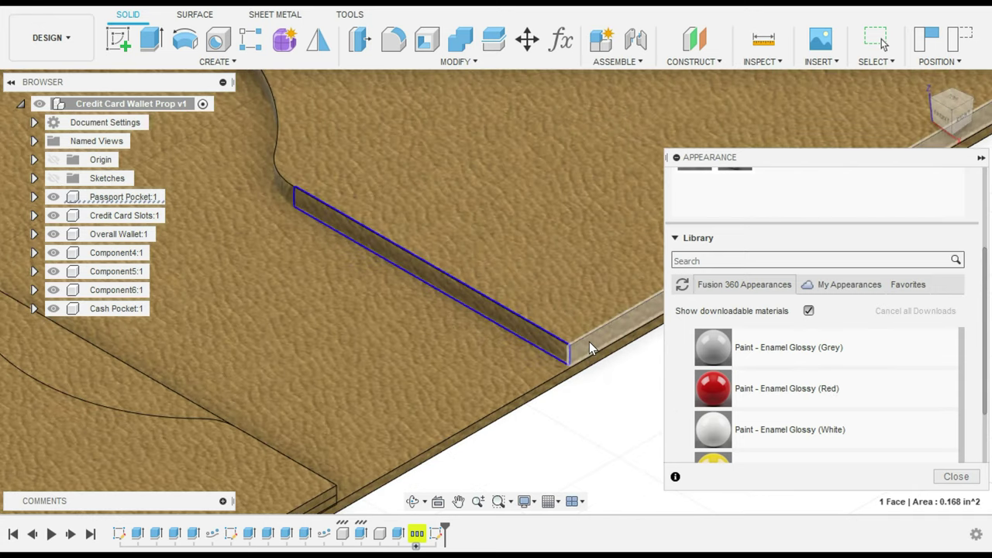
left_click(589, 345, "ctrl")
mouse_move(747, 390)
left_mouse_down()
mouse_move(559, 350)
mouse_move(564, 361)
left_mouse_up()
scroll(574, 445, "down", 6)
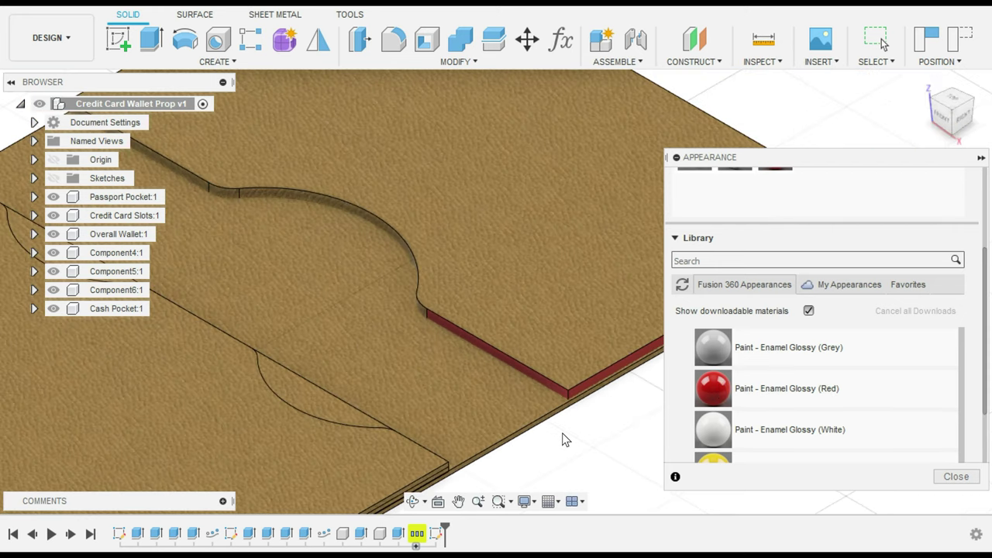
scroll(430, 299, "up", 8)
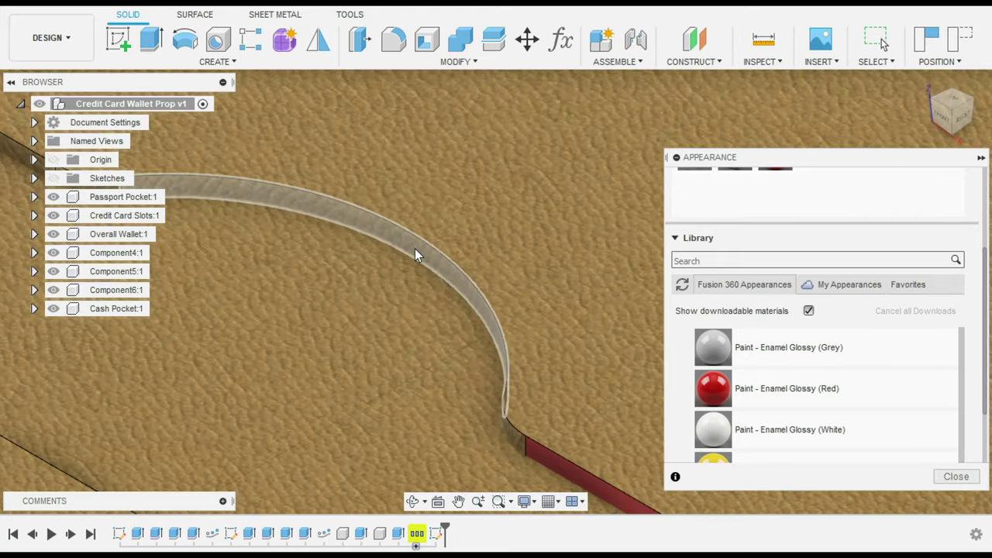
- Paint the arc cutout's curved face, short adjoining face and slanted strip red
left_click(415, 252)
middle_click_drag(387, 288, 476, 320)
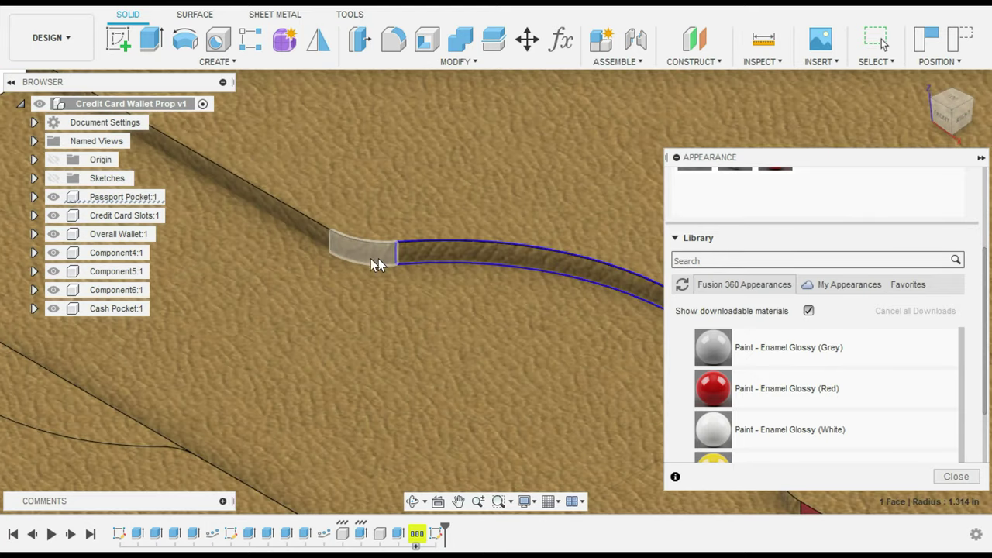
left_click(378, 258)
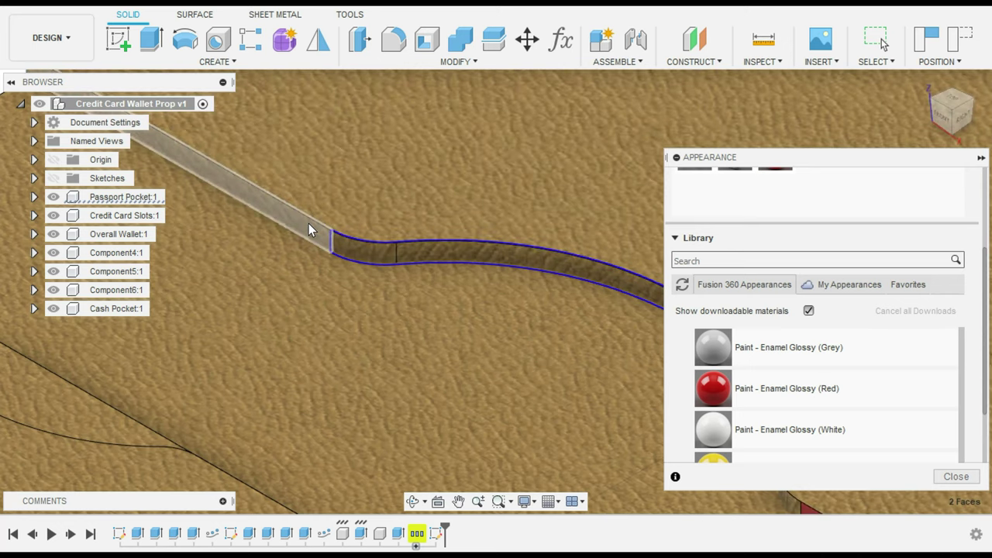
left_click(310, 223, "ctrl")
left_click_drag(717, 388, 560, 268)
scroll(546, 304, "down", 5)
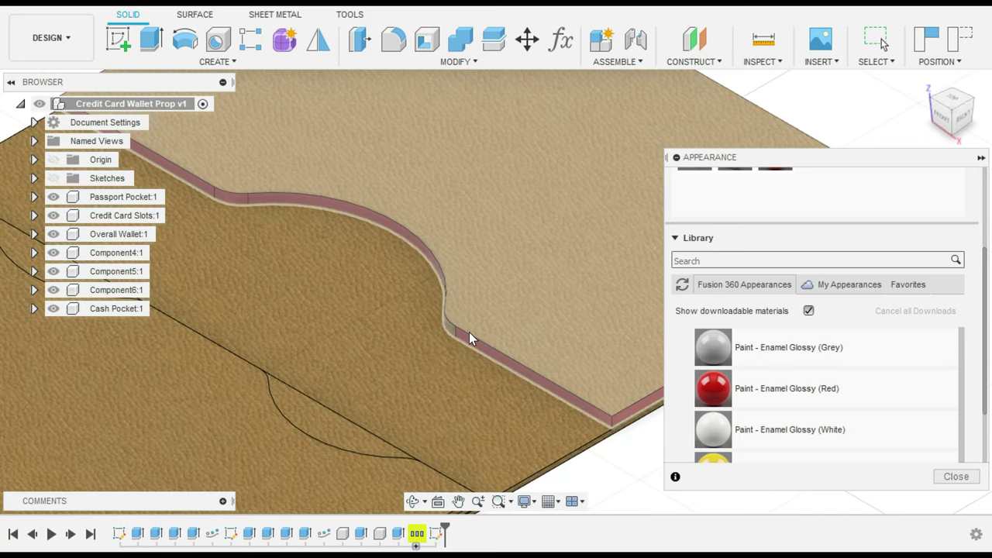
- Paint the last unpainted cutout wall face with red glossy enamel
middle_click_drag(445, 337, 469, 307, "shift")
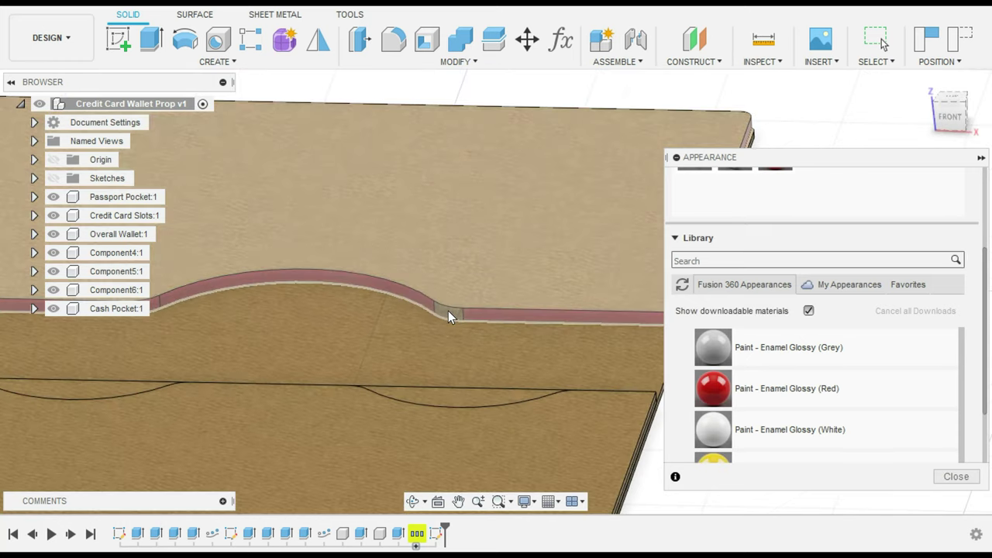
scroll(457, 311, "up", 5)
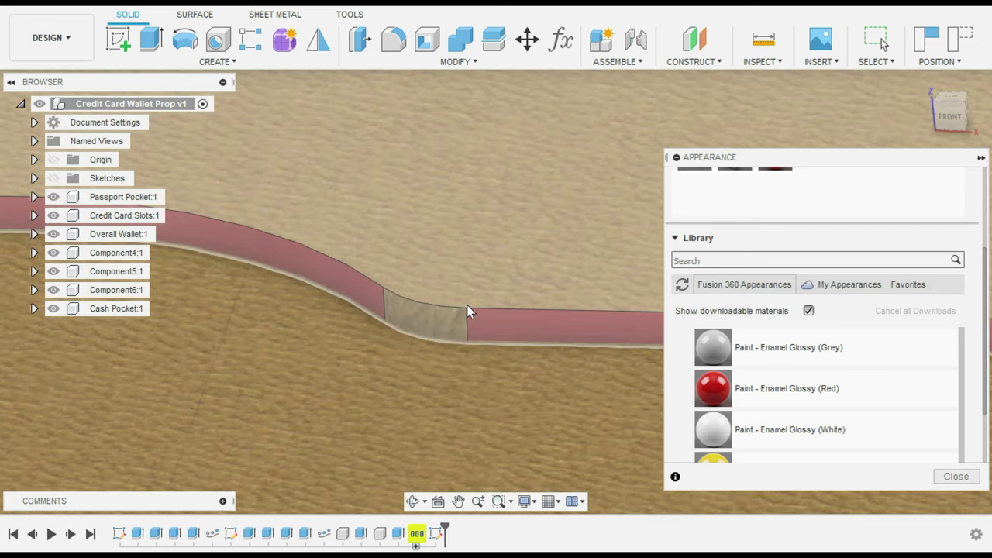
left_click(445, 317)
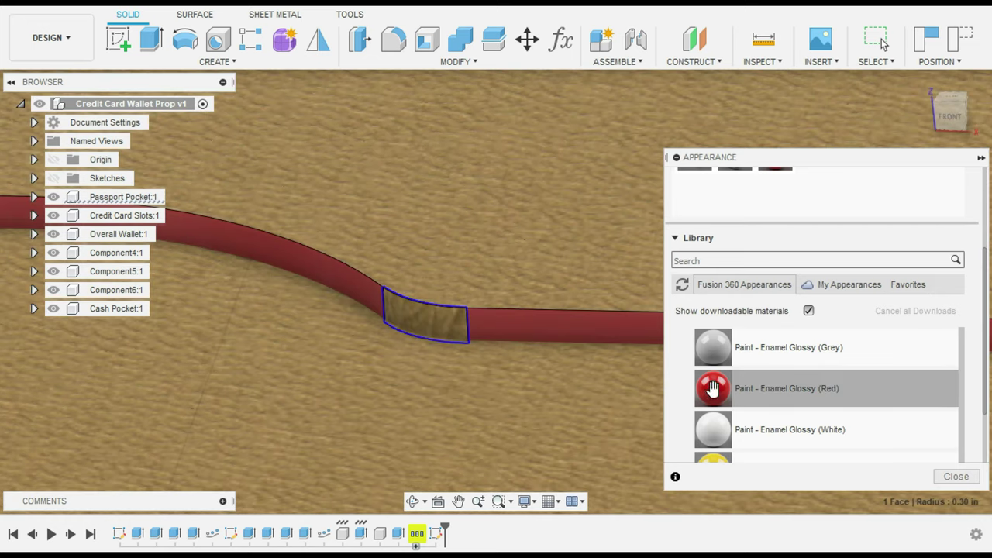
left_click_drag(709, 388, 418, 320)
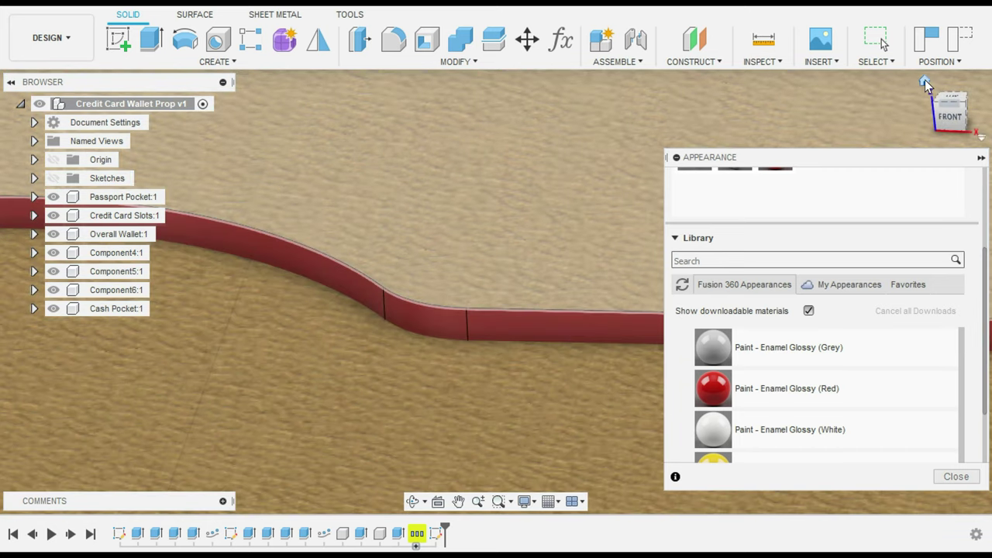
- Return to the Home view, close the Appearance panel and zoom in on the wallet
left_click(925, 81)
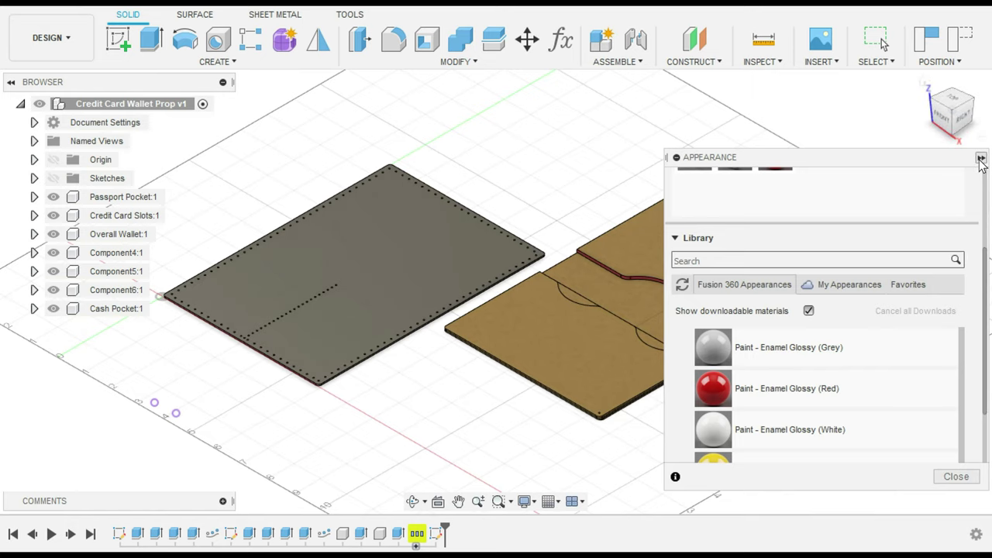
left_click(956, 476)
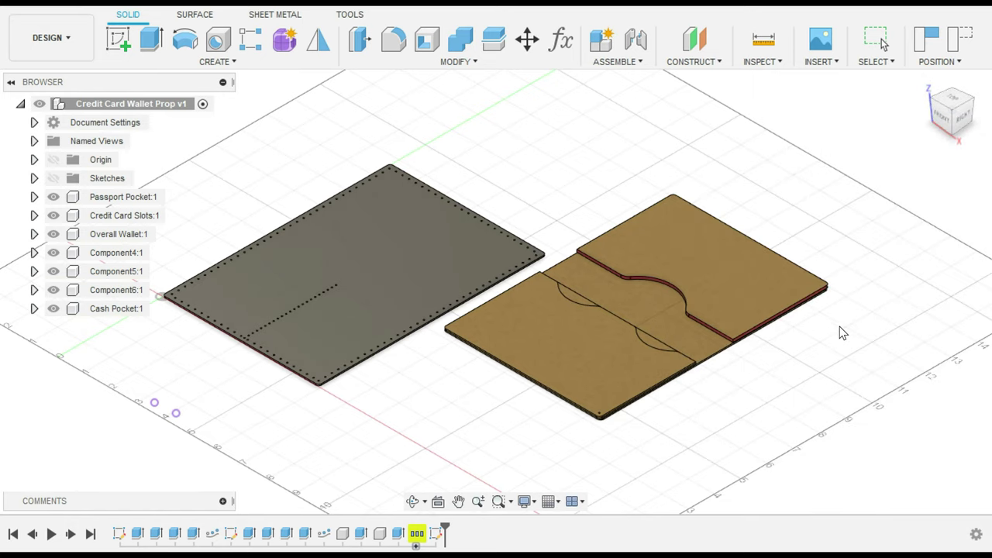
scroll(871, 298, "down", 2)
scroll(876, 298, "up", 5)
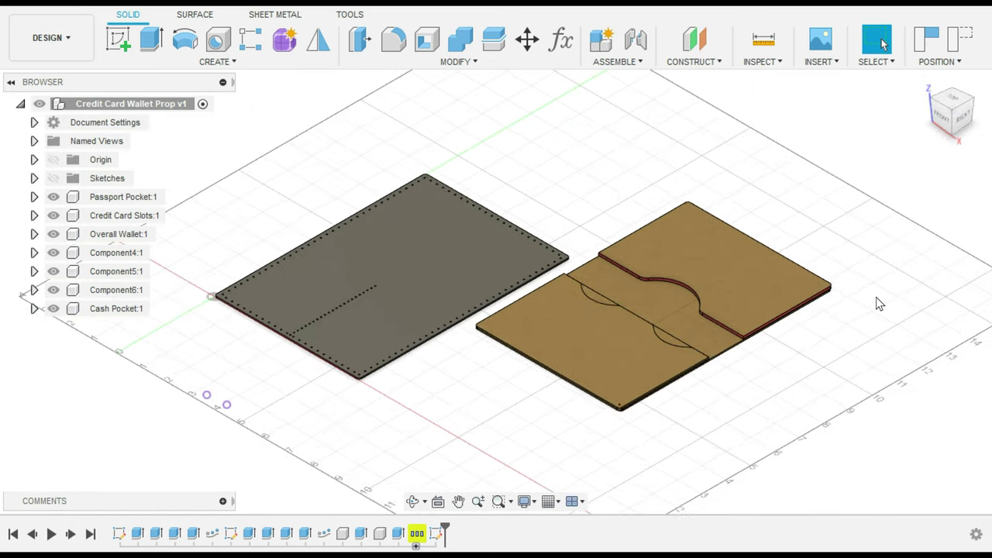
scroll(877, 298, "up", 1)
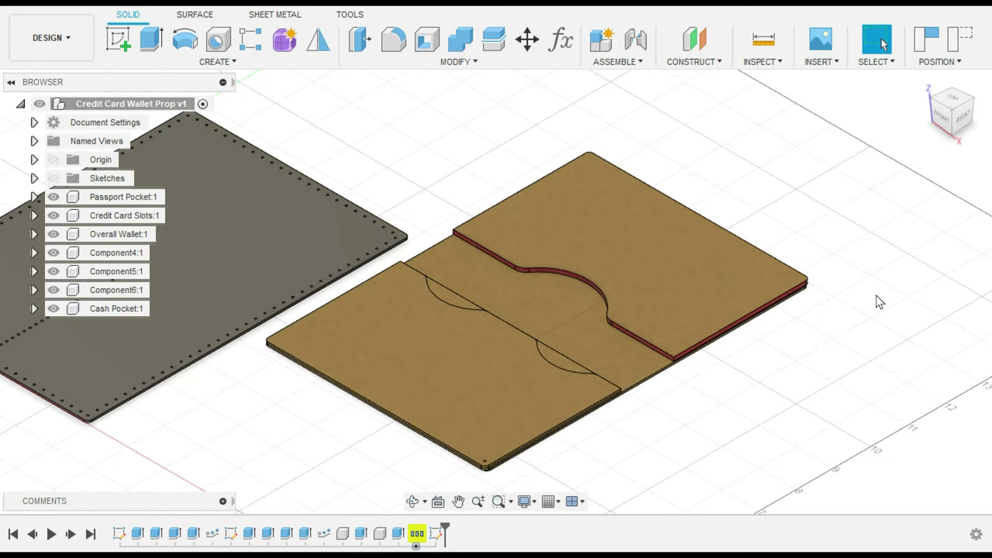
mouse_move(601, 554)
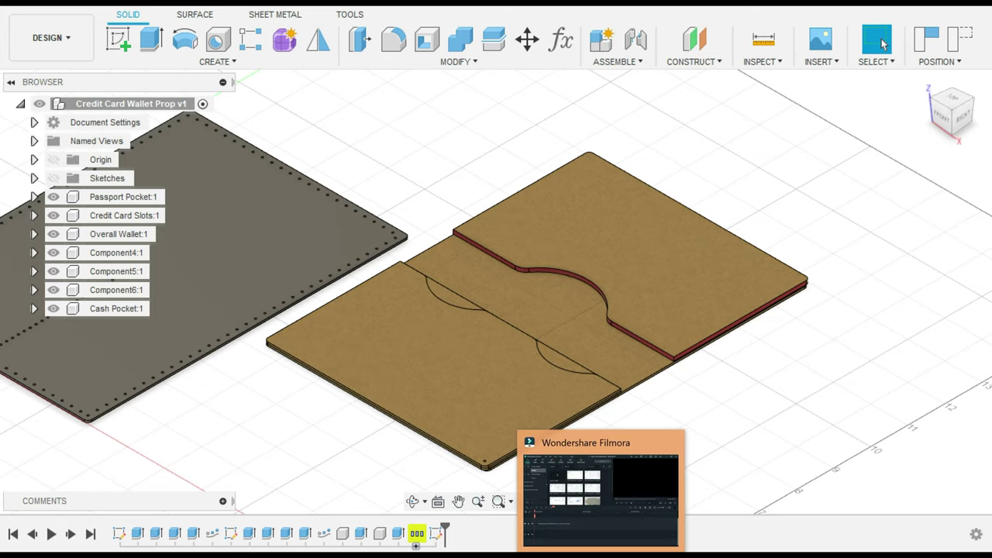